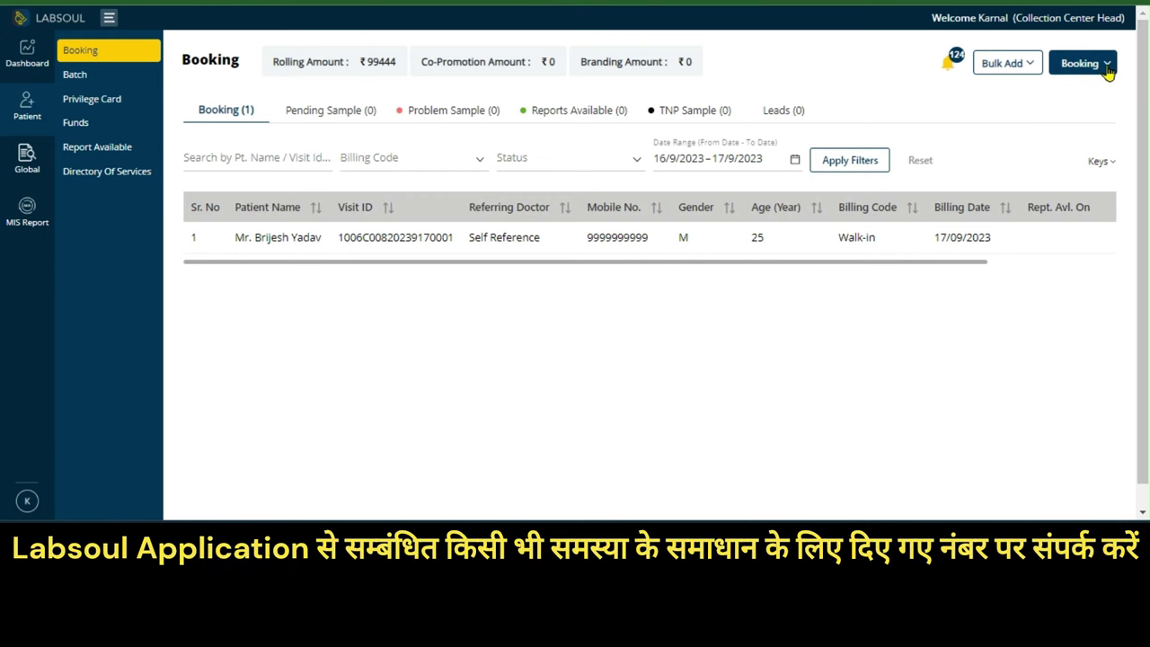
Start a new patient registration using Register Patient from the Booking menu
left_click(1107, 64)
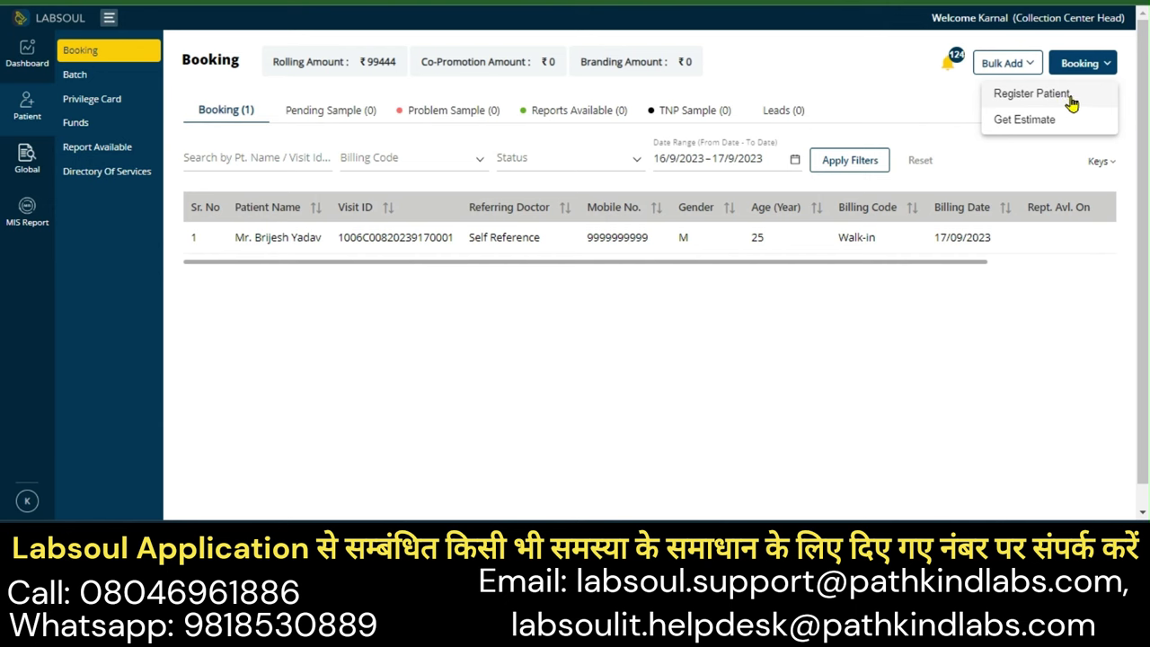
left_click(1022, 99)
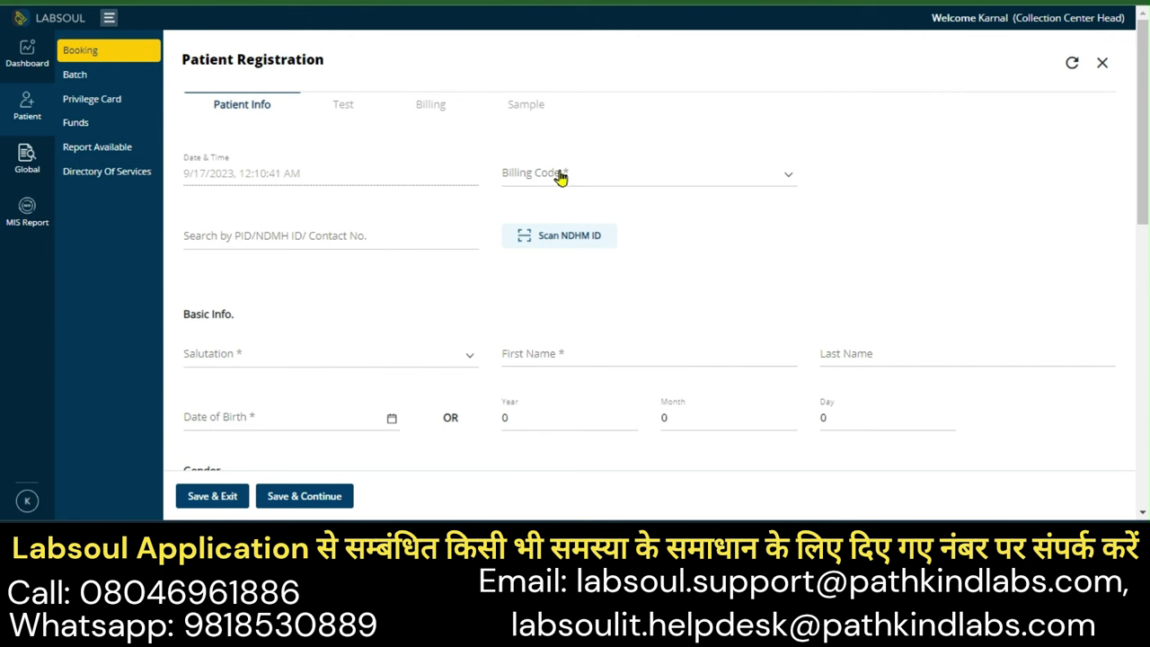
Try Corporate and DC Under CC as billing code, then settle on Walk-in
left_click(648, 182)
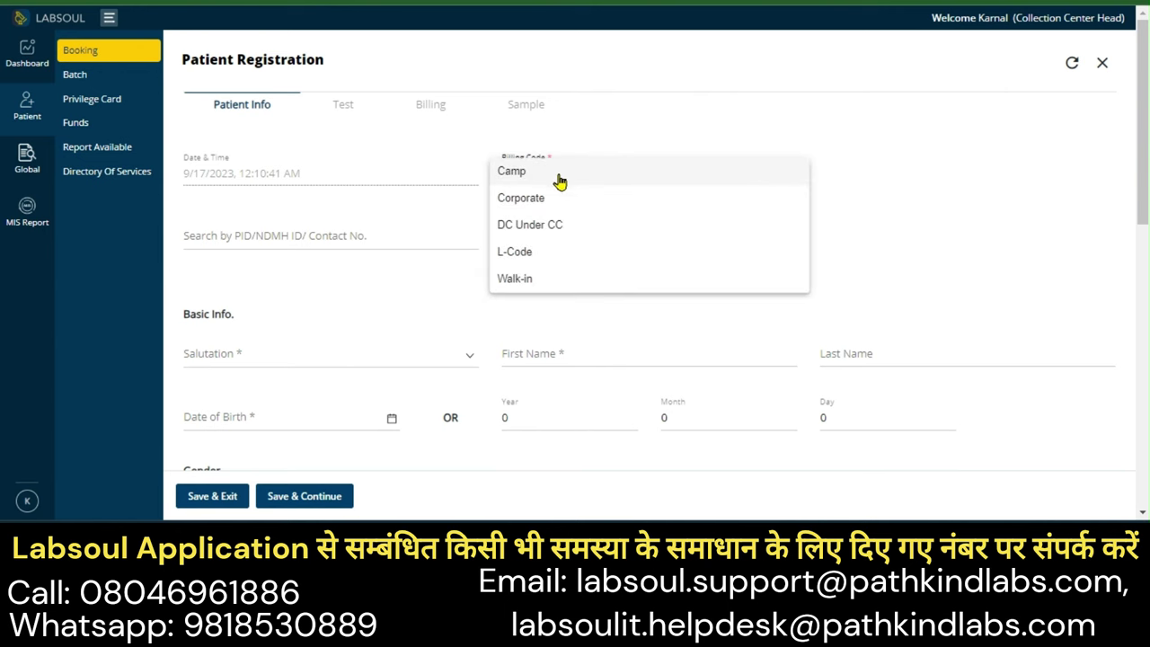
left_click(644, 199)
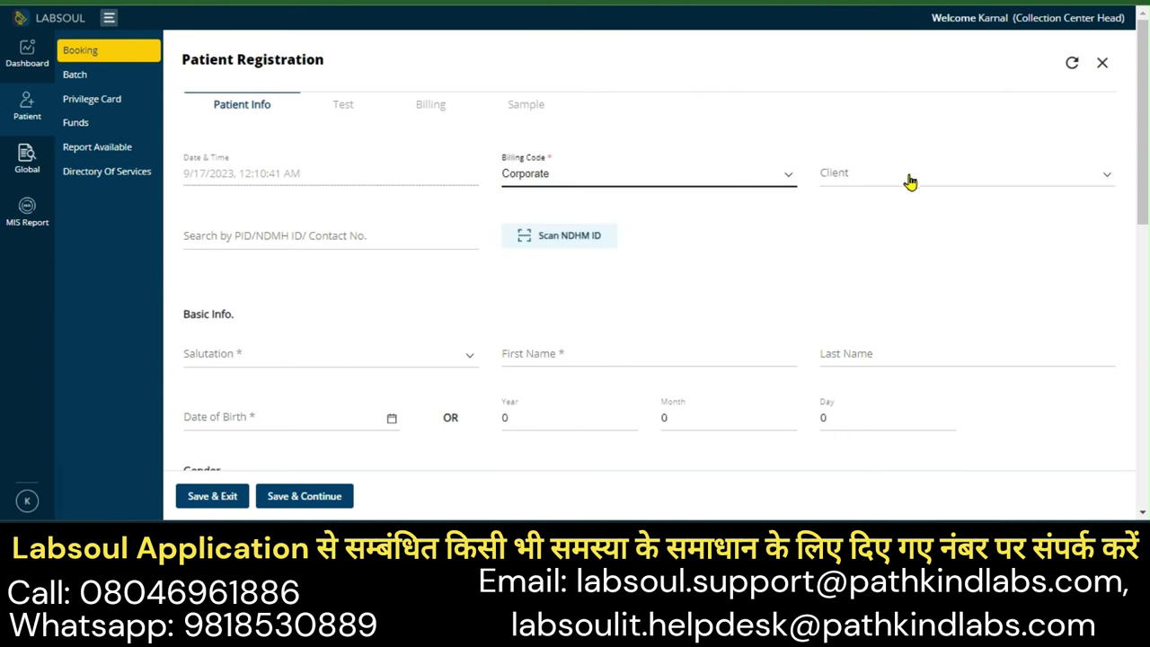
left_click(910, 182)
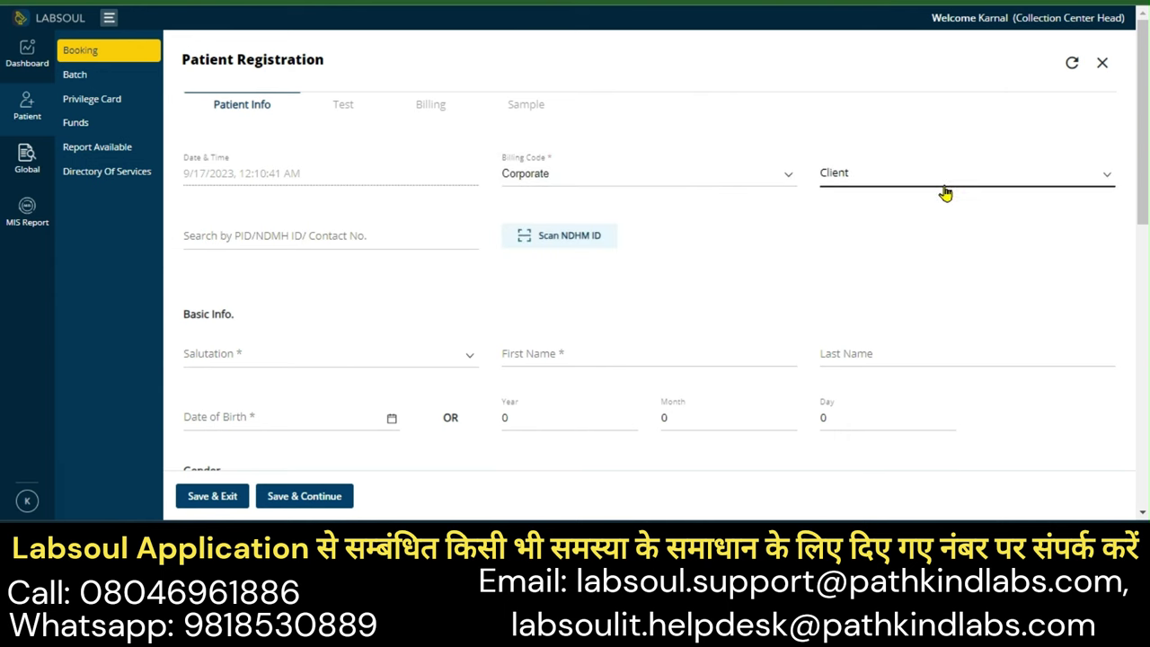
left_click(676, 181)
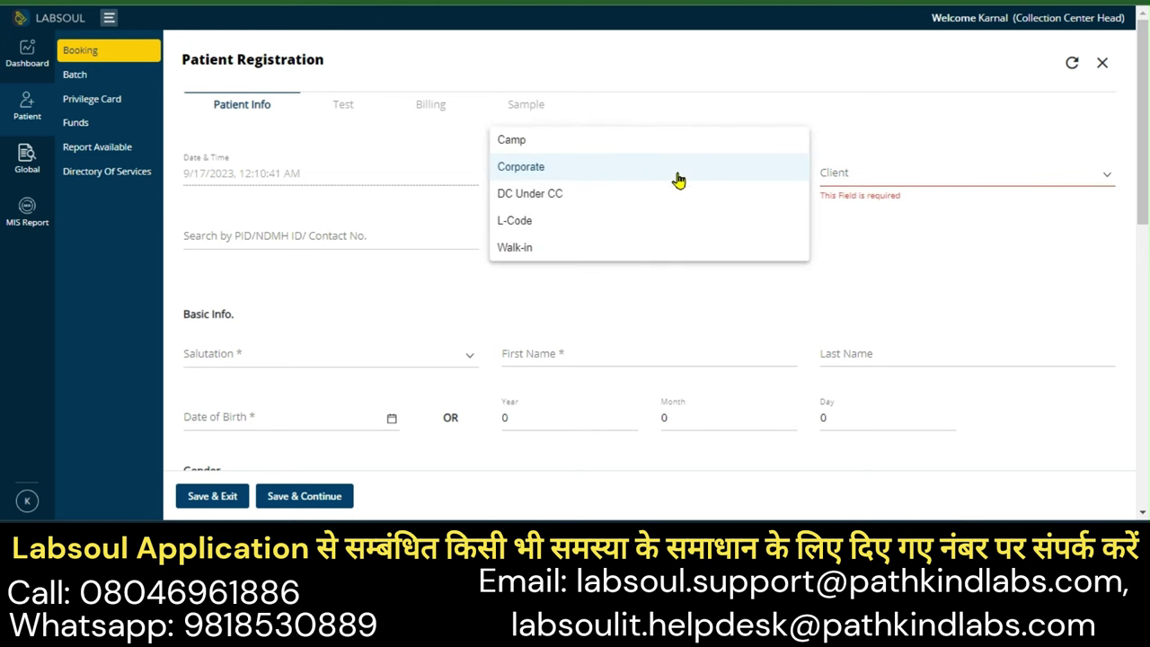
left_click(596, 212)
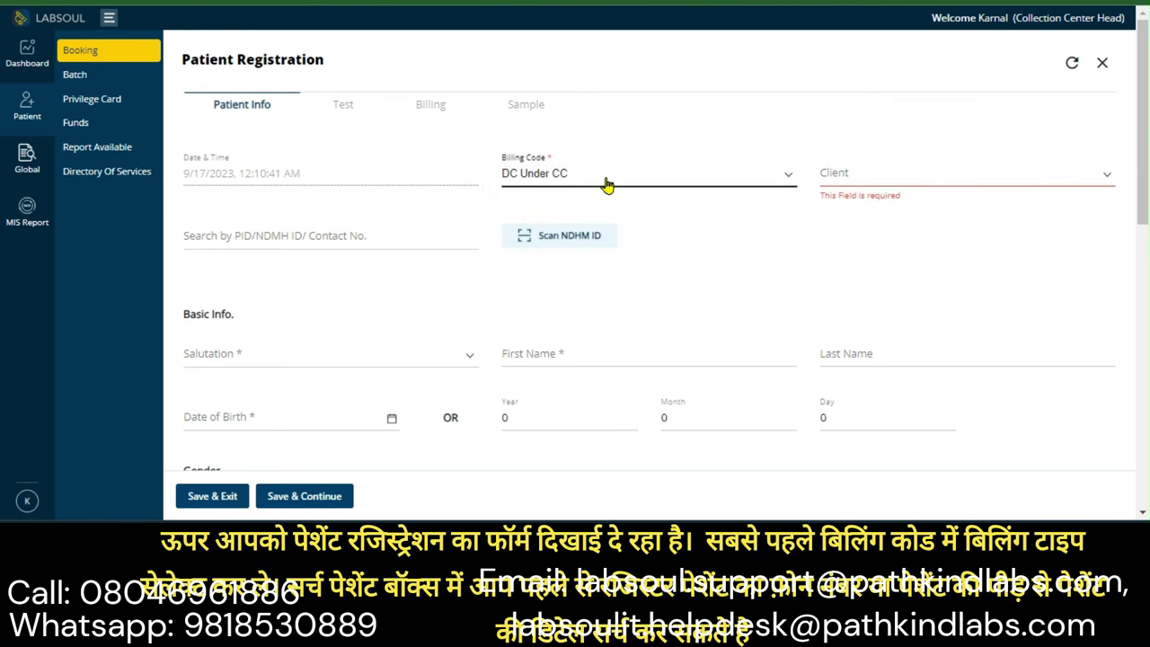
left_click(606, 185)
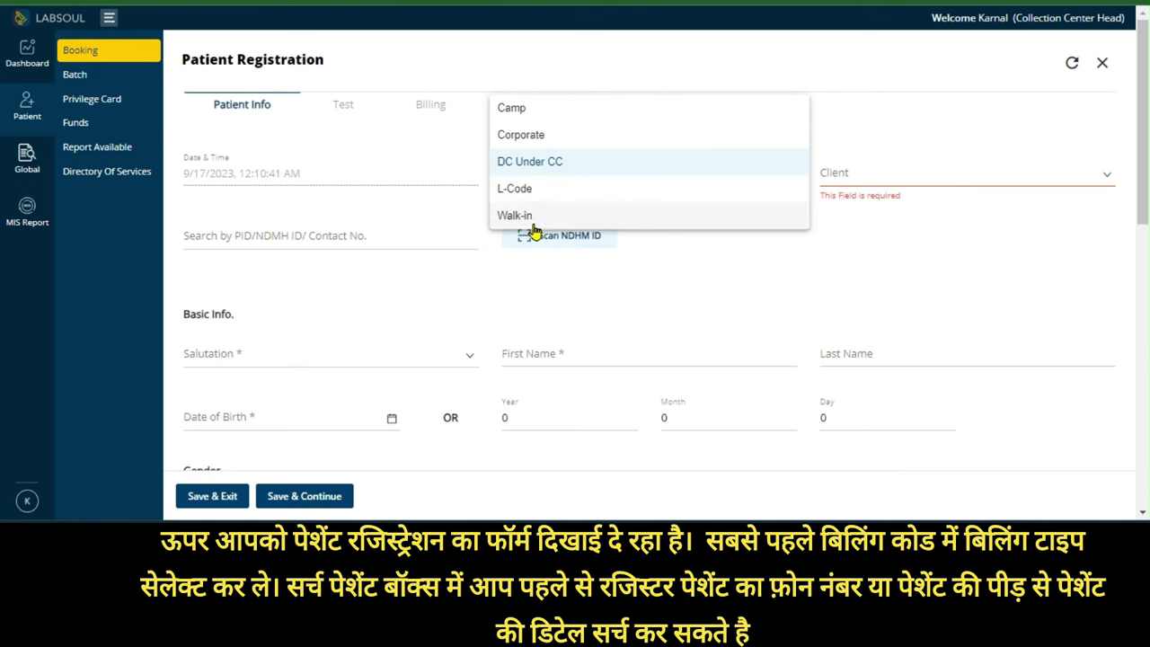
left_click(605, 223)
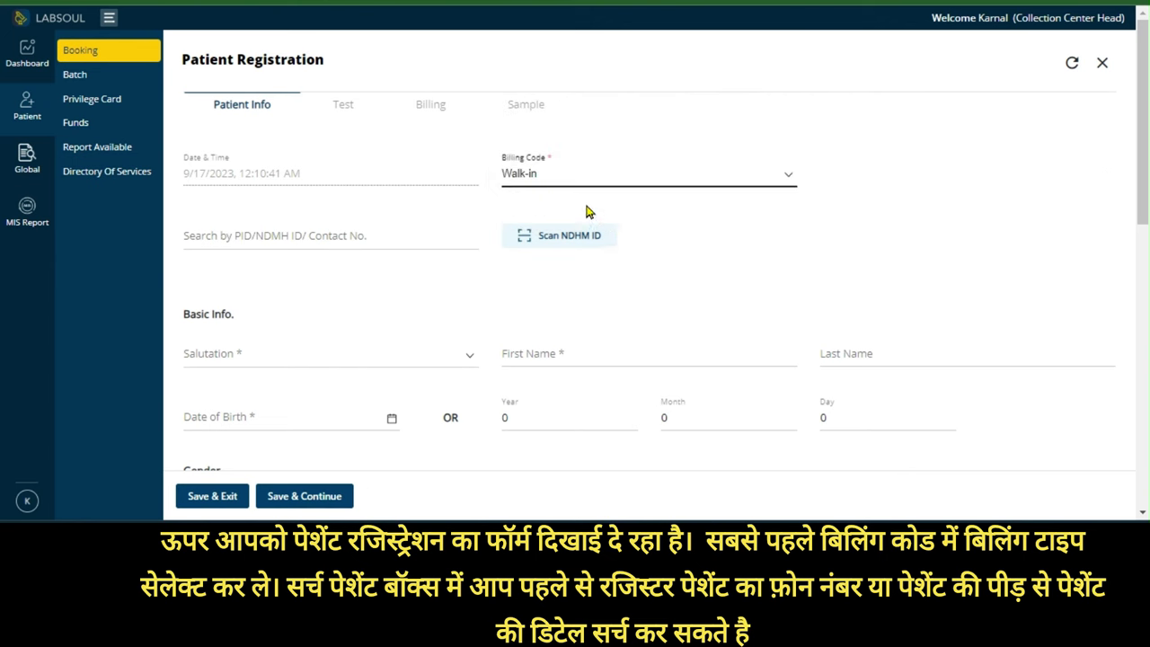
Search an existing patient by contact number and load their saved details into the form
left_click(723, 225)
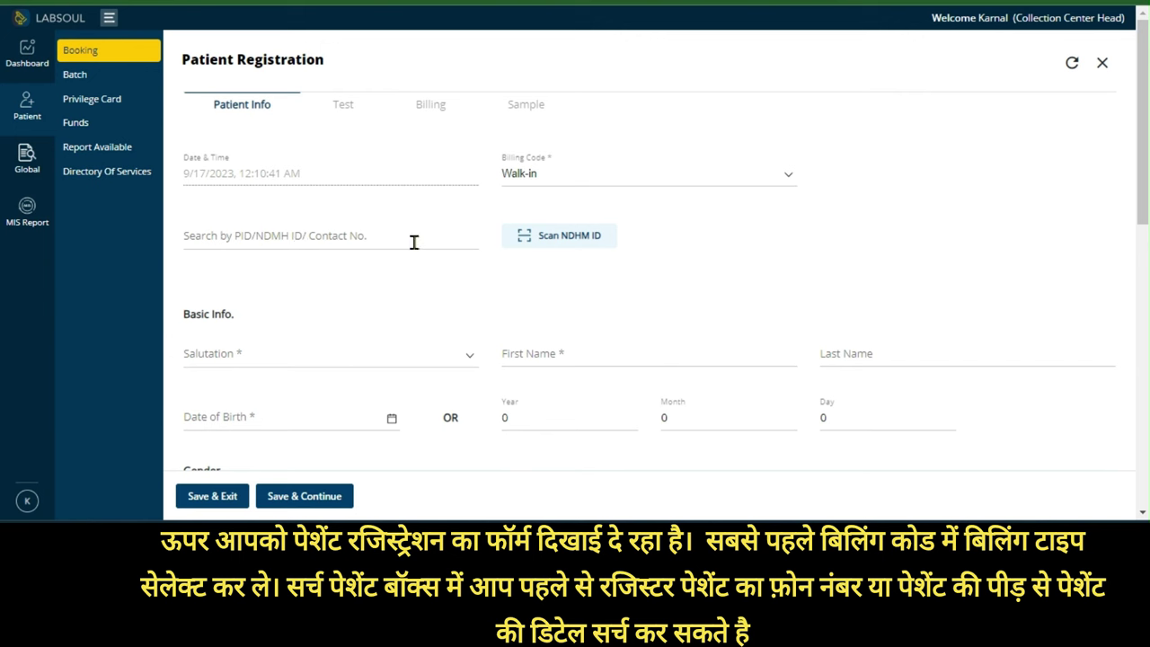
left_click(321, 236)
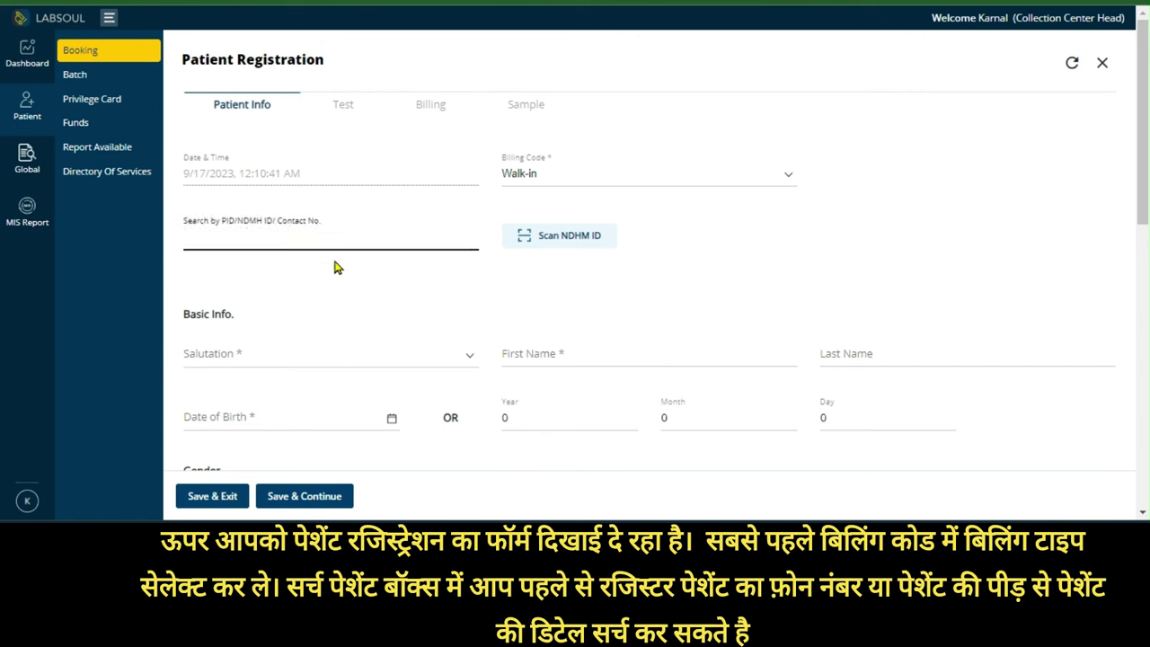
type("9876543210")
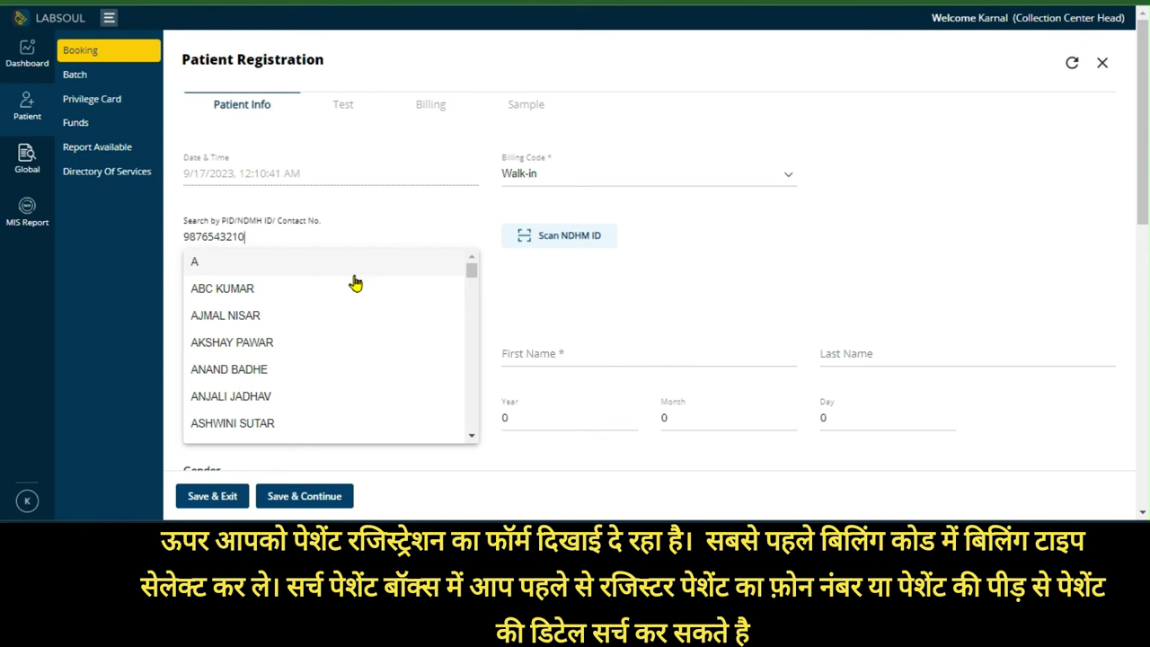
left_click(283, 304)
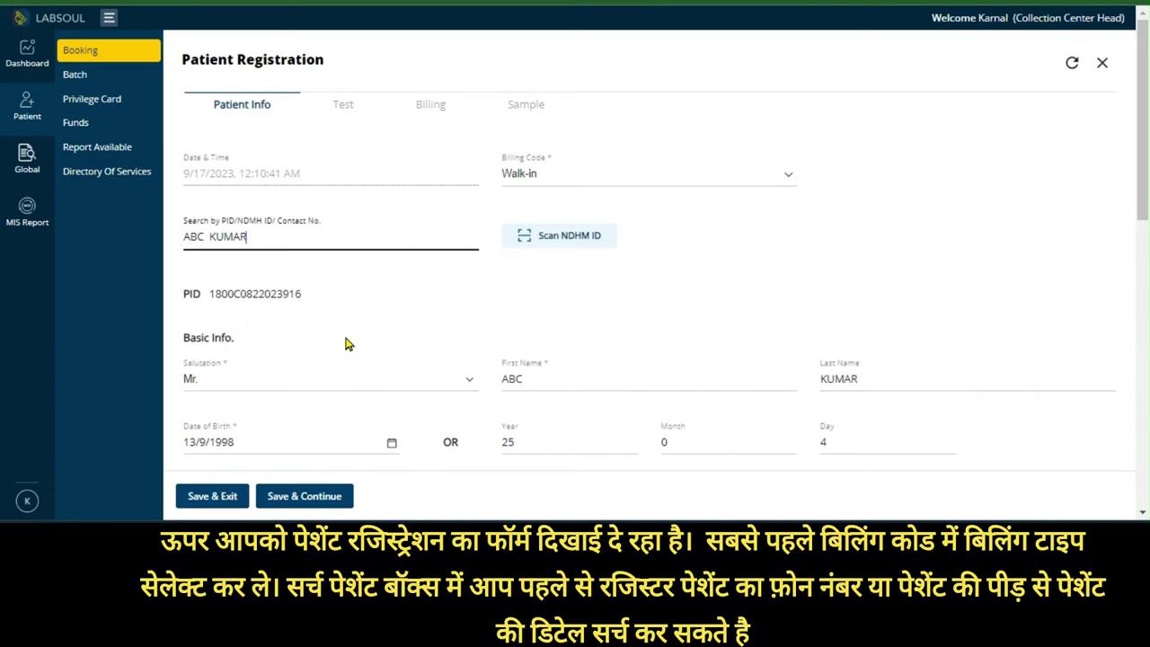
scroll(377, 316, "down", 2)
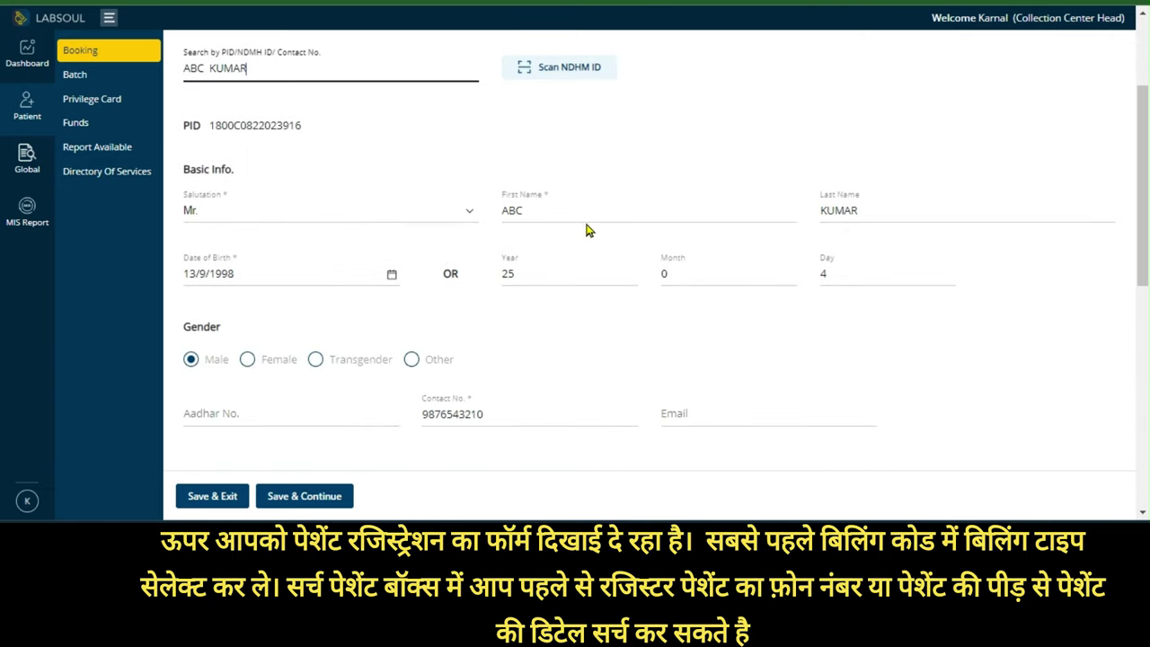
scroll(586, 332, "down", 2)
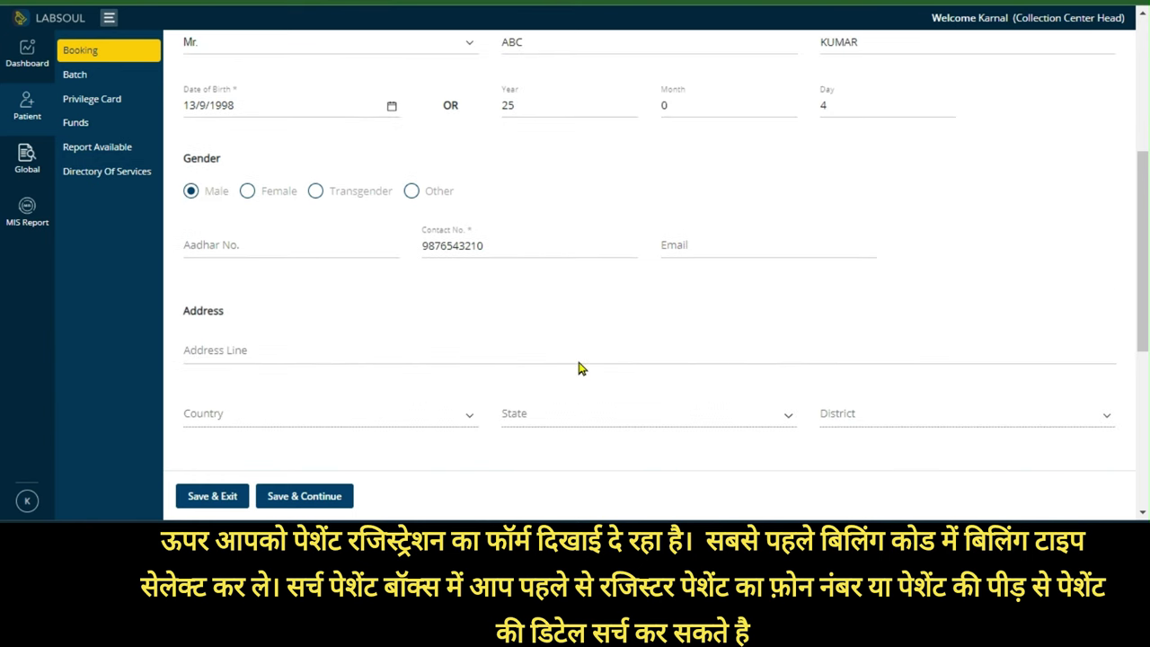
scroll(593, 341, "down", 3)
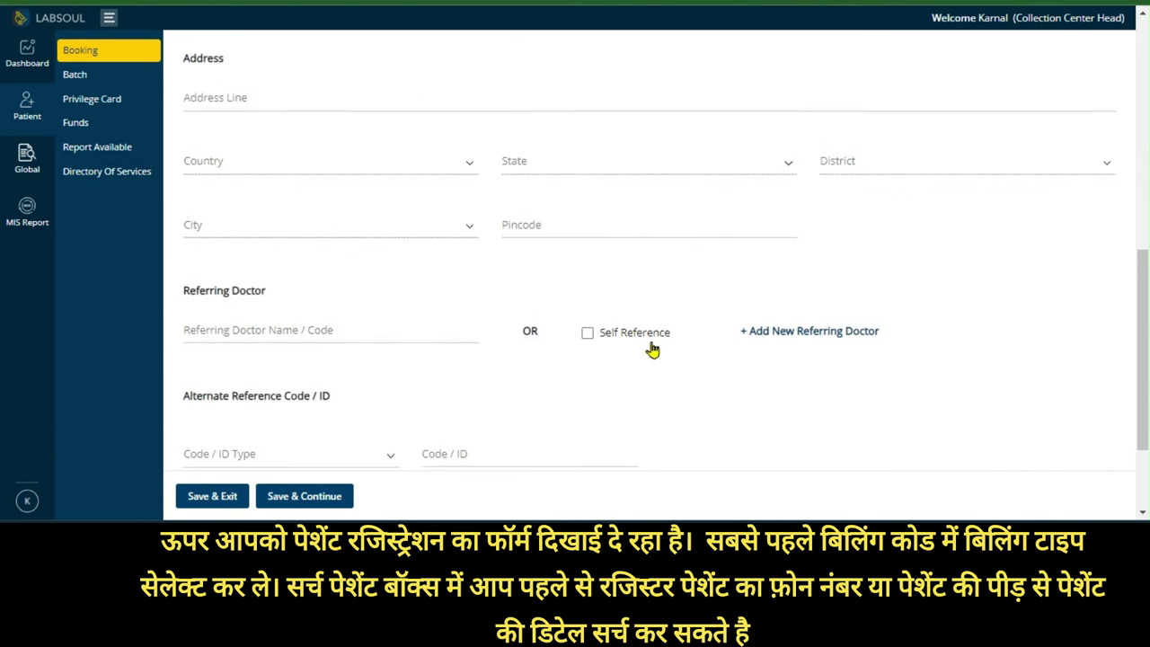
scroll(643, 277, "up", 10)
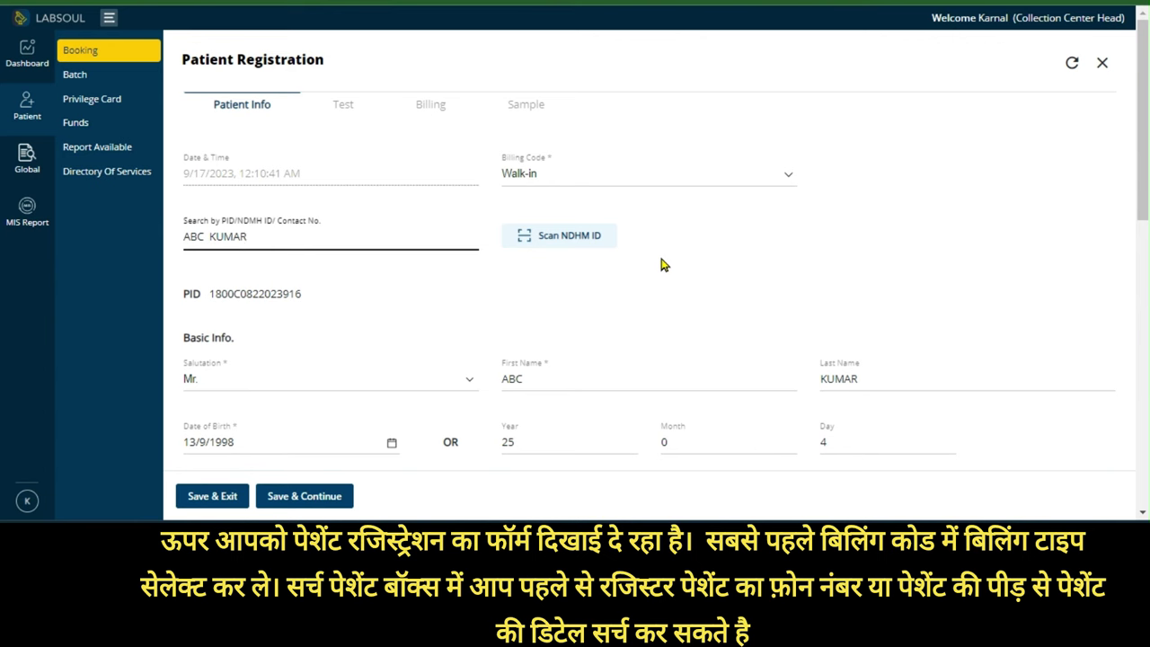
Reset the form, set billing code to Walk-in and salutation to Mr
left_click(1071, 63)
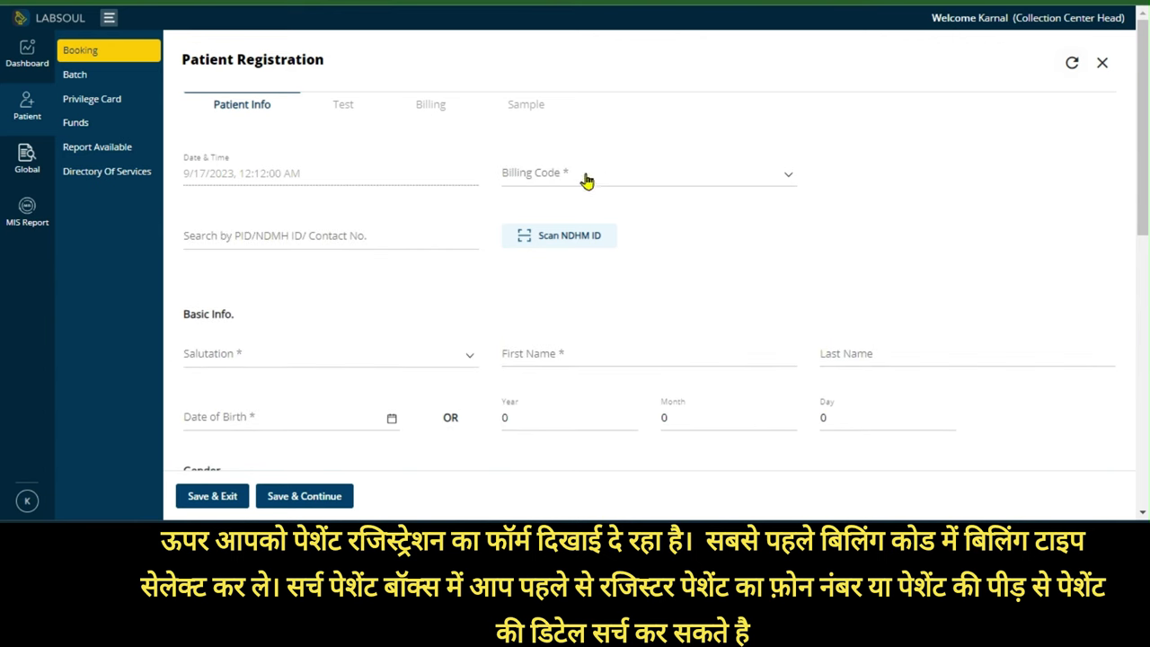
left_click(663, 180)
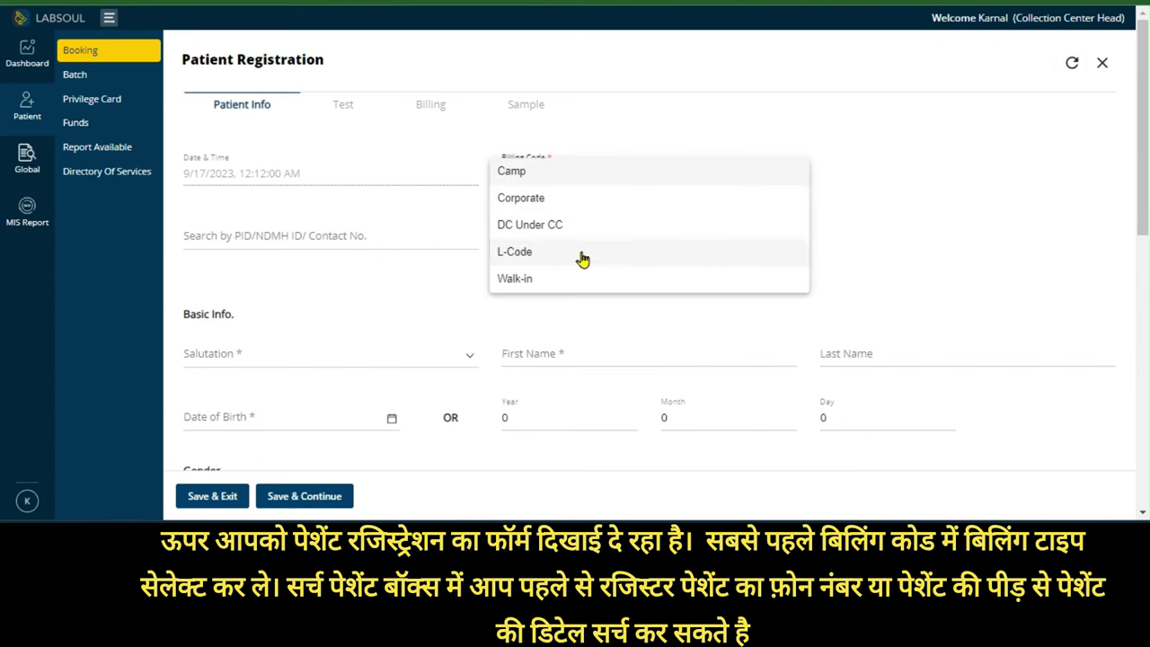
left_click(537, 282)
scroll(428, 305, "down", 1)
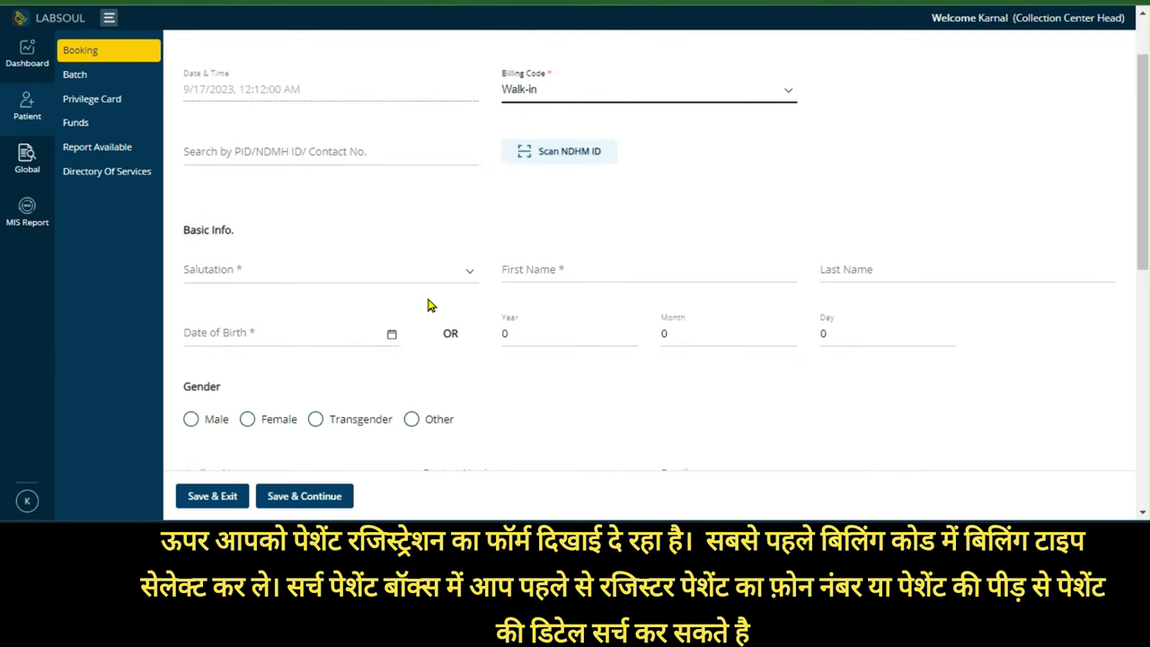
left_click(299, 277)
scroll(300, 315, "down", 1)
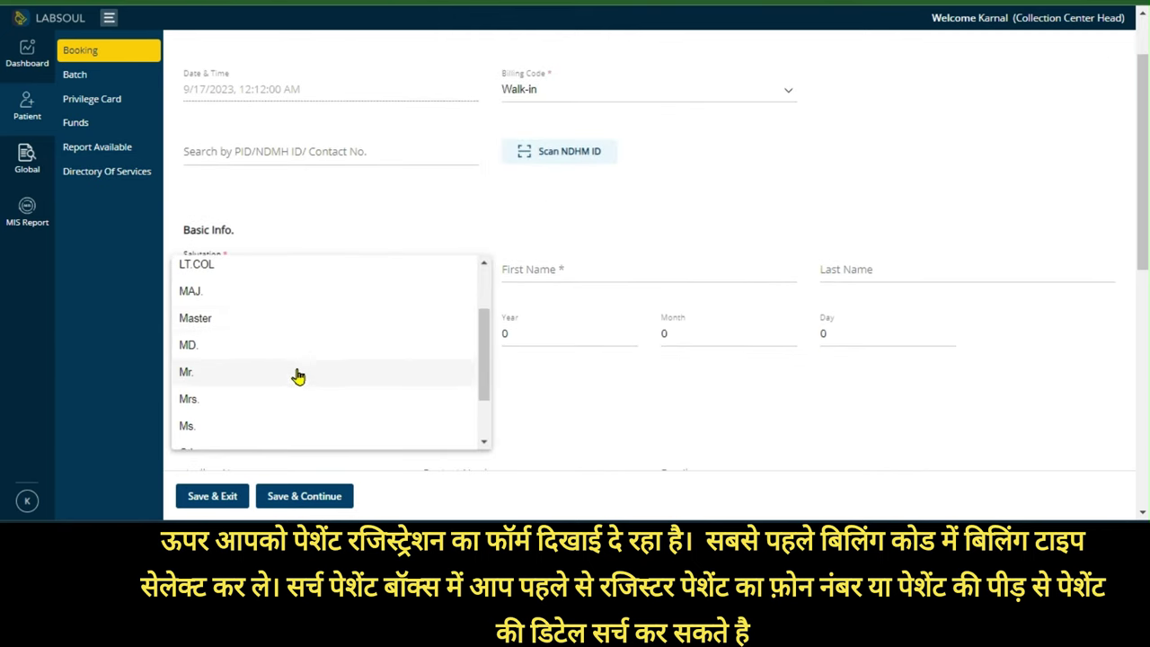
scroll(298, 375, "down", 1)
left_click(227, 304)
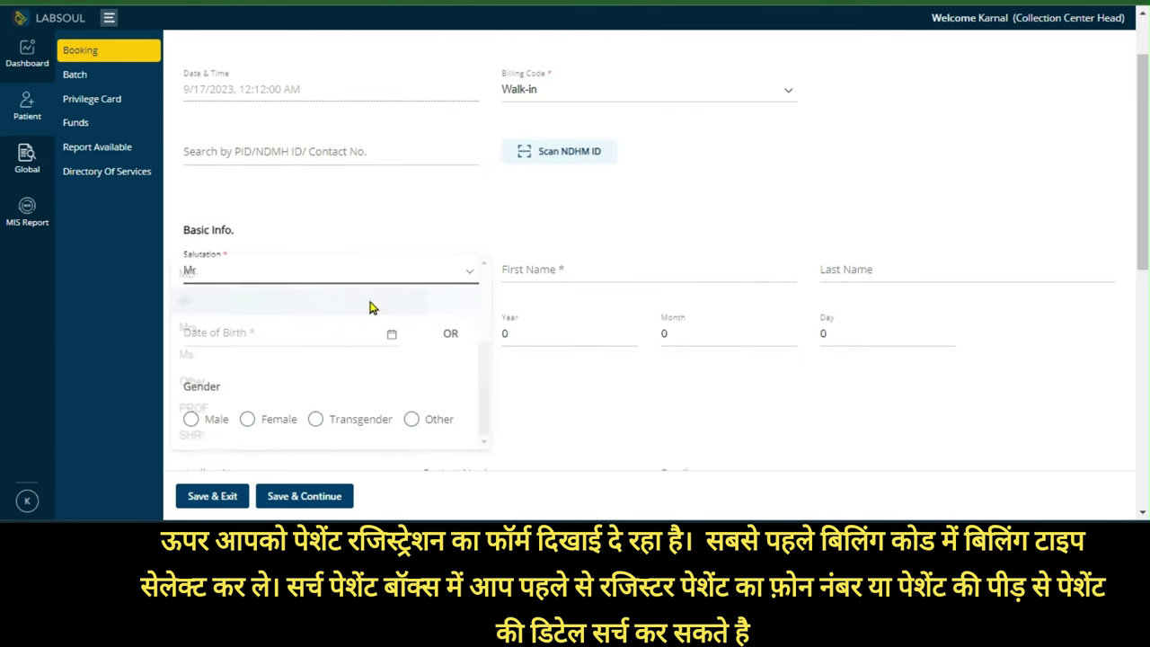
Enter the patient's first and last name and age 57, filling birth date 17/9/1966
left_click(569, 269)
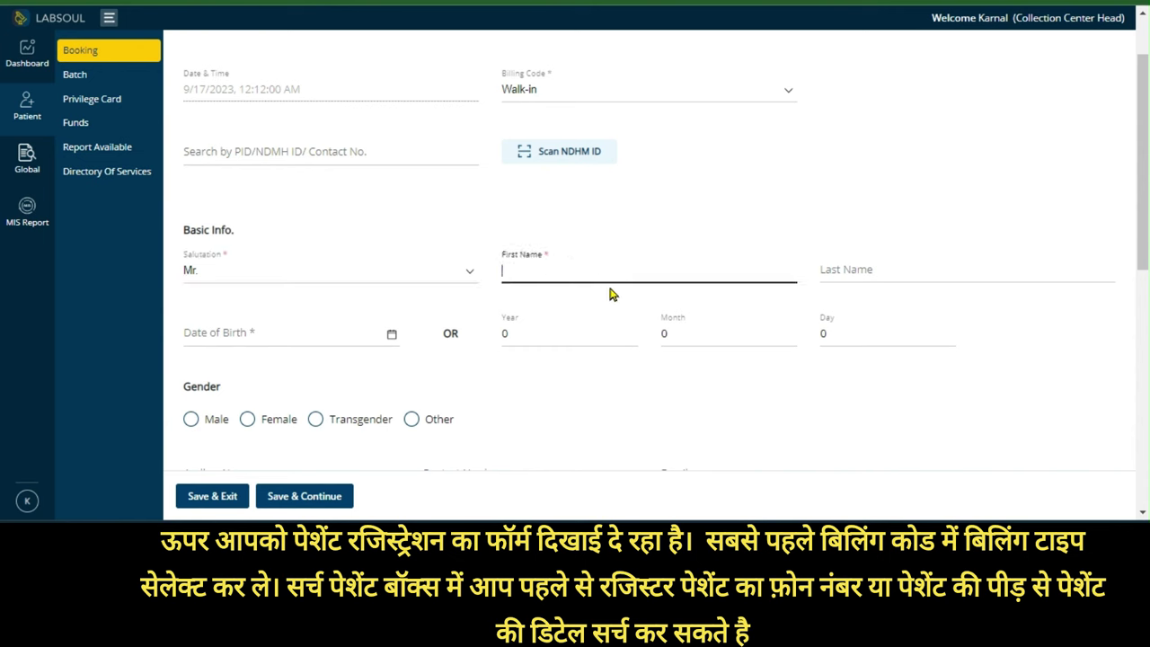
left_click(839, 271)
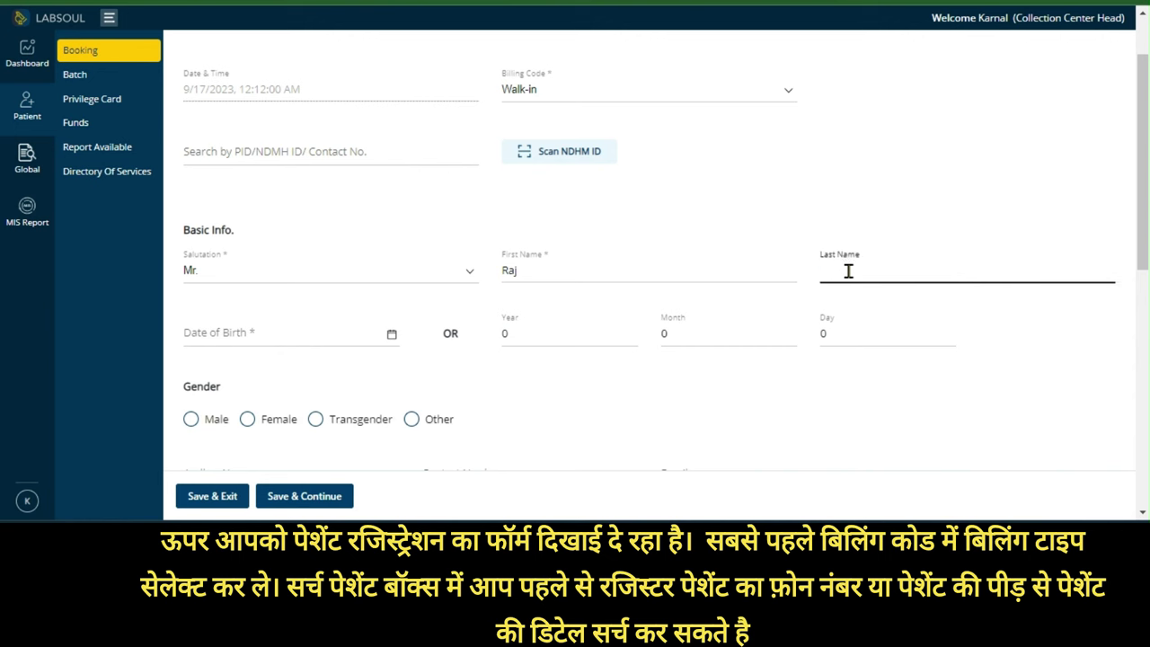
left_click(682, 415)
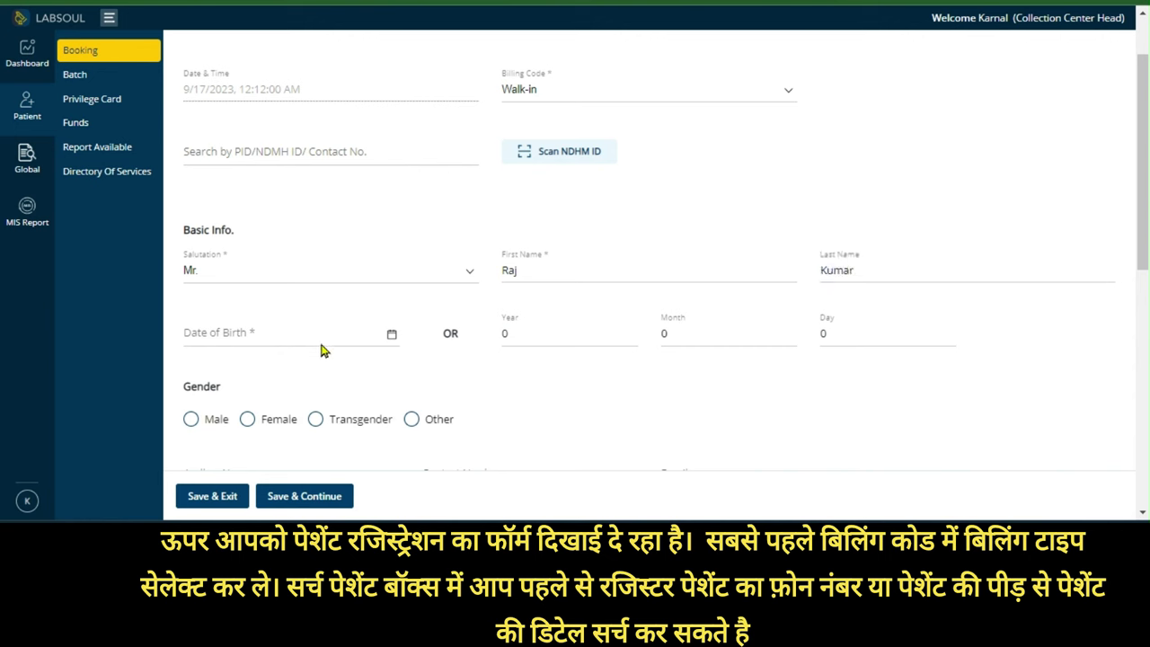
left_click(526, 332)
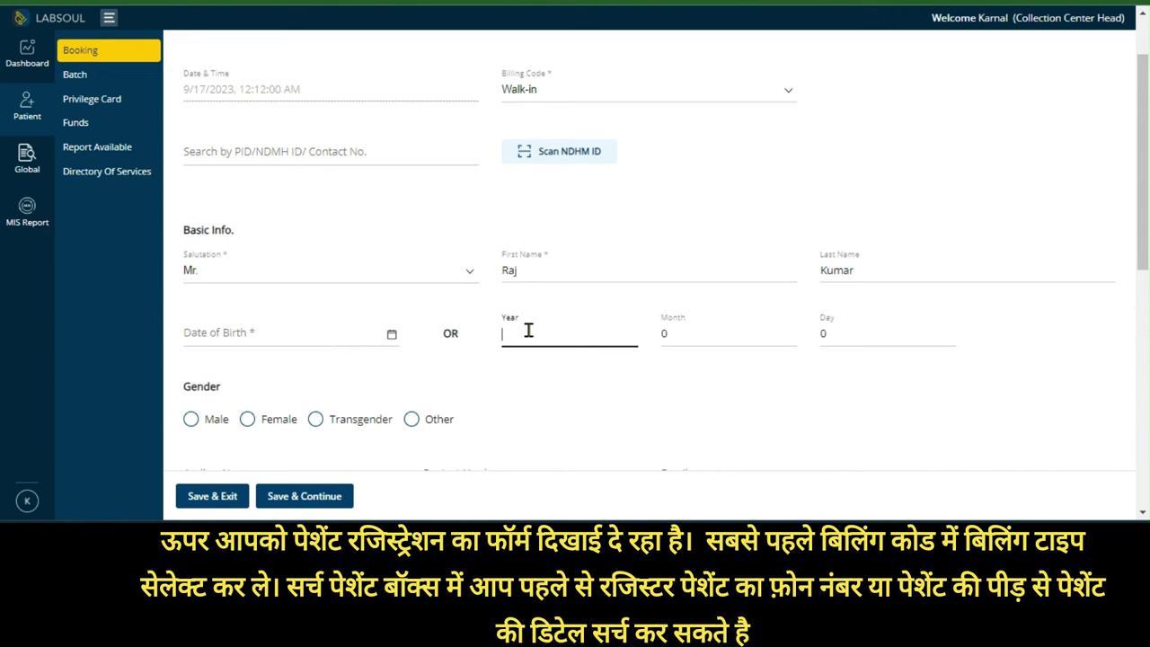
type("57")
left_click(703, 375)
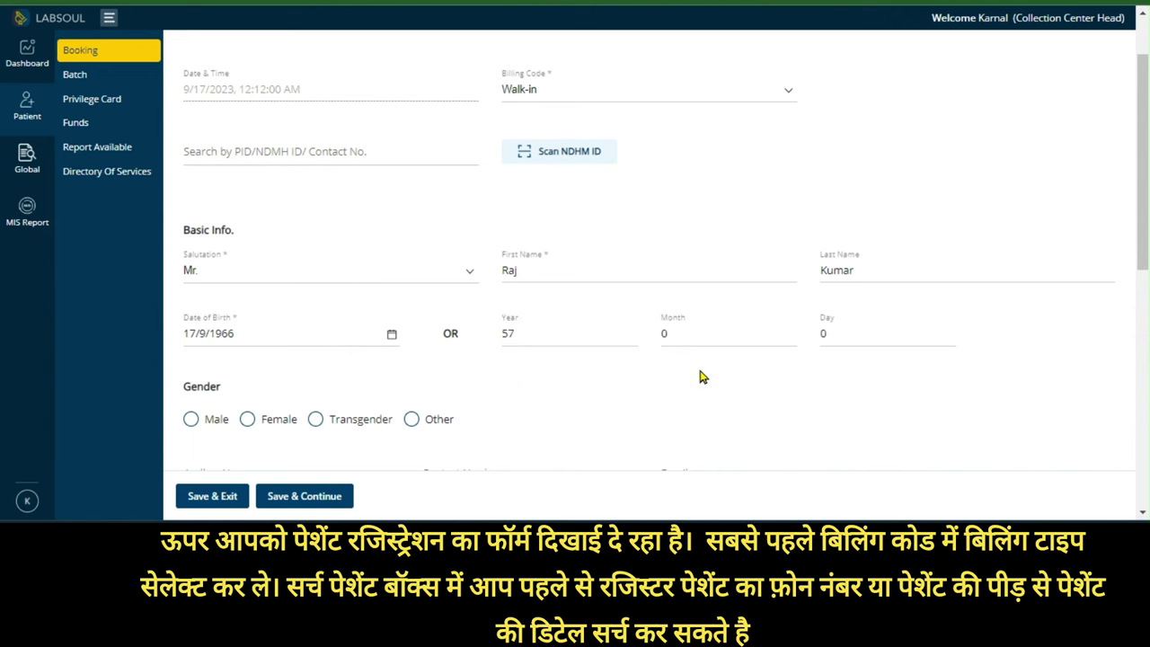
Set gender to Male and enter the patient's contact number and e-mail address
scroll(416, 380, "down", 1)
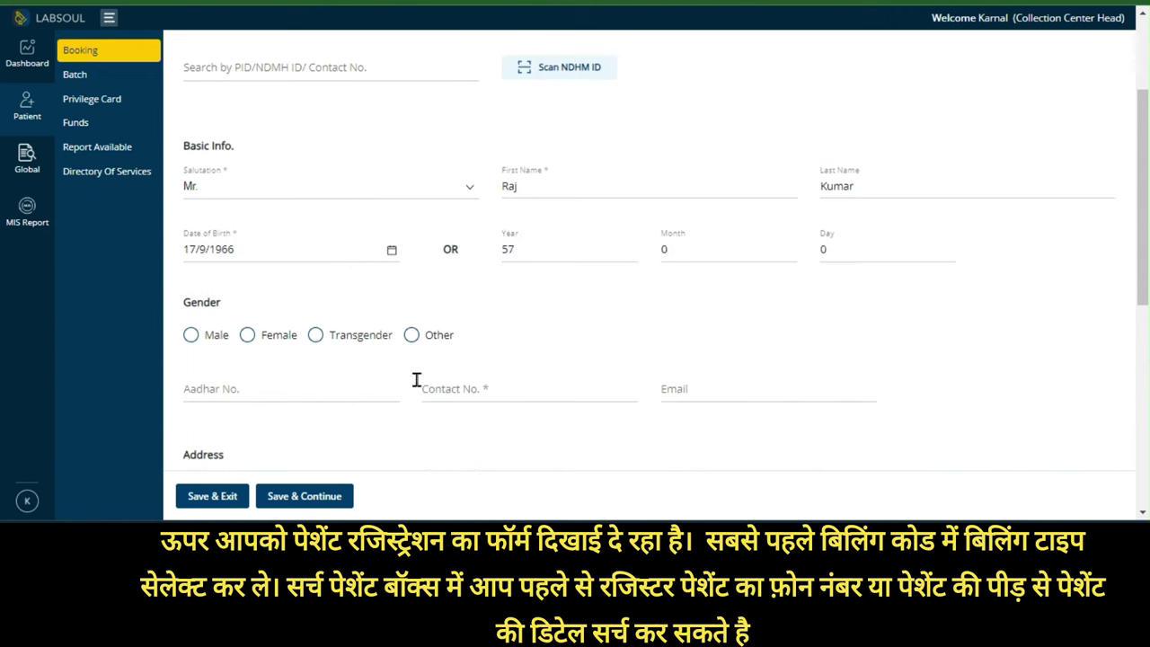
left_click(190, 336)
scroll(467, 330, "down", 2)
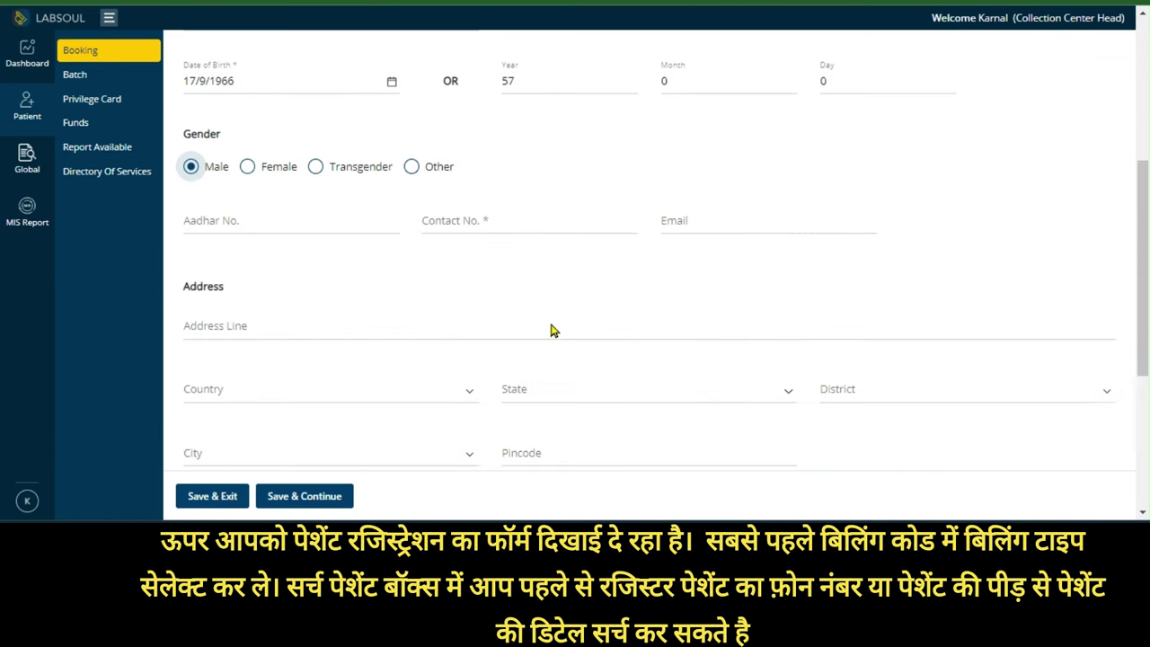
left_click(491, 218)
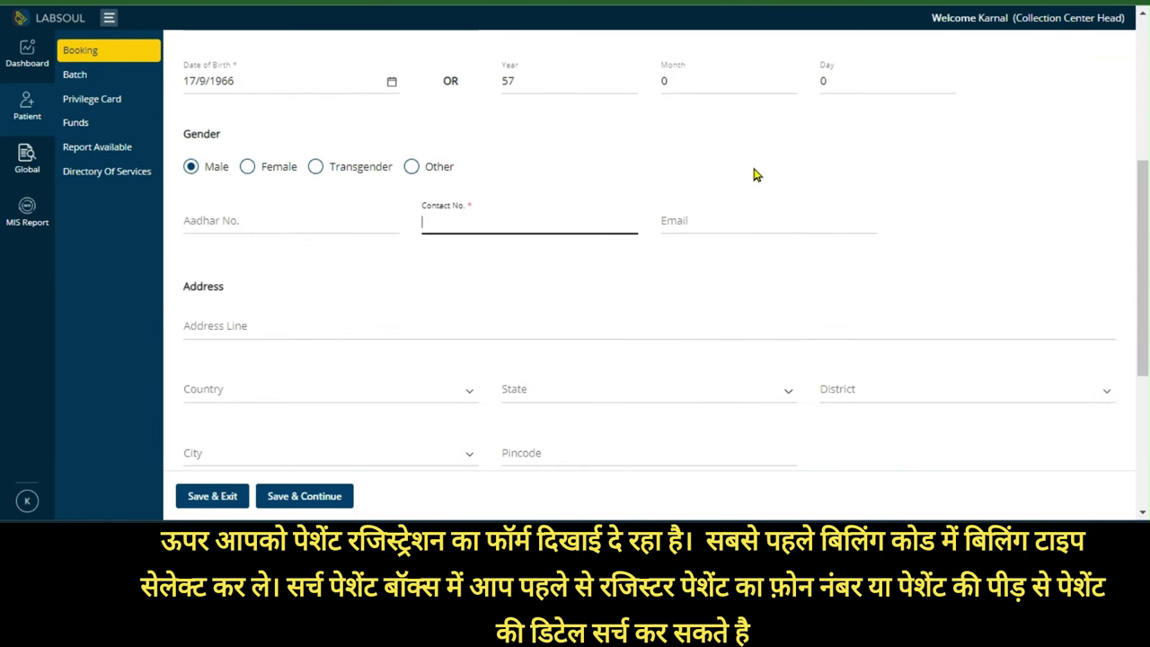
type("9999999999")
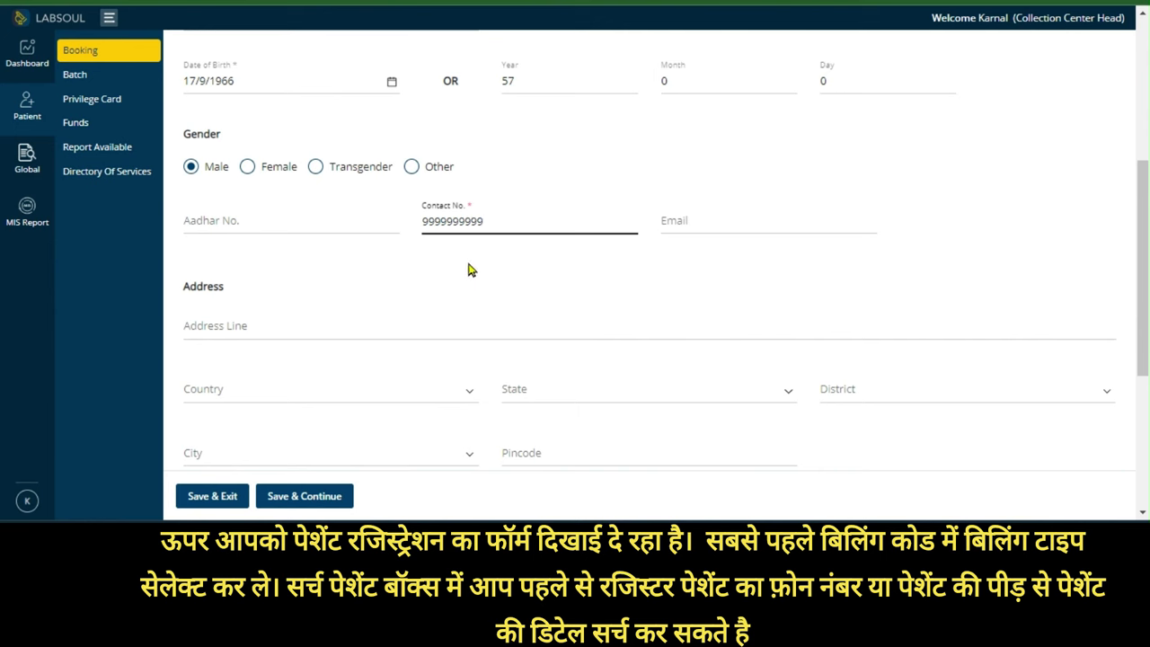
left_click(726, 217)
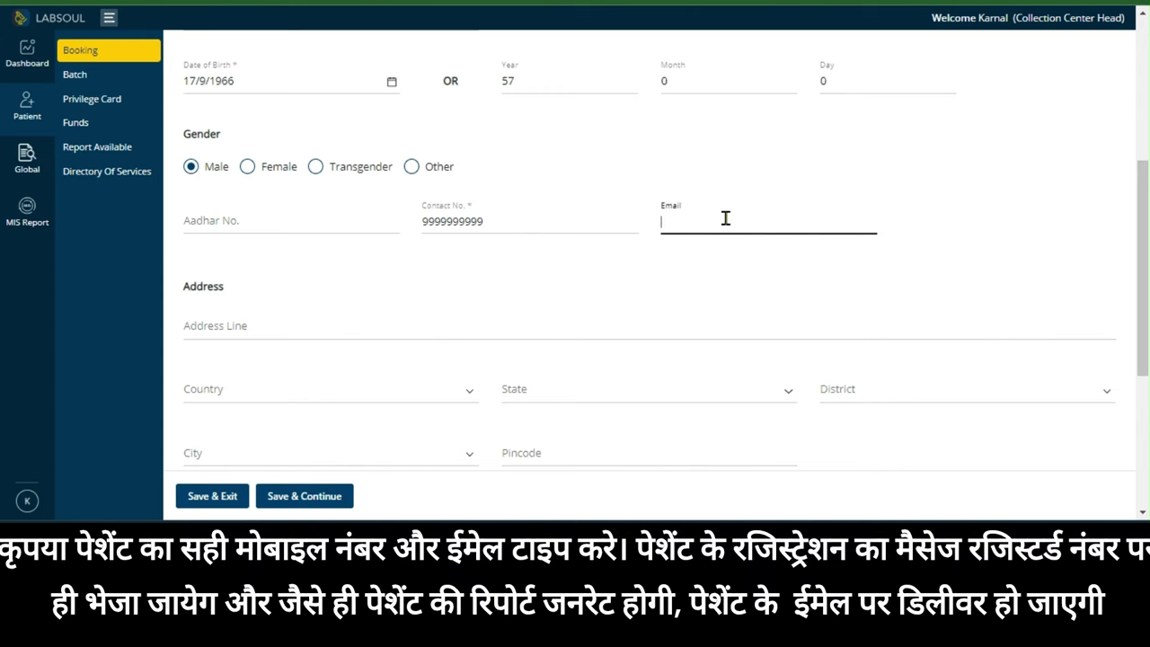
key("BackSpace")
key("BackSpace")
key("BackSpace")
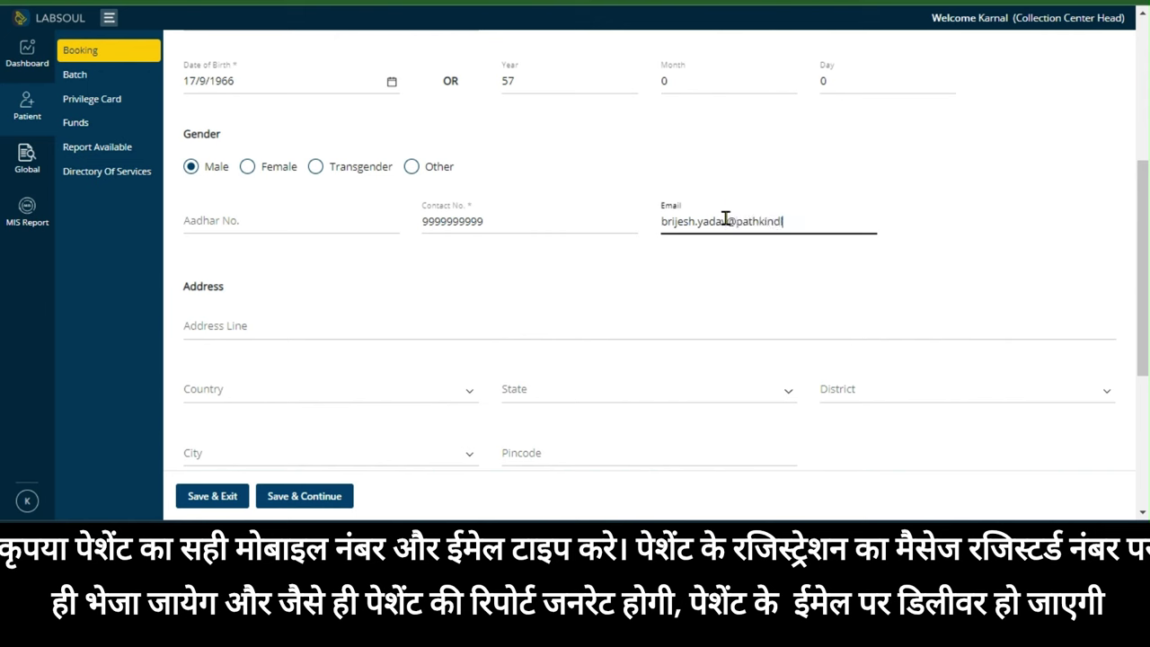
scroll(905, 255, "down", 2)
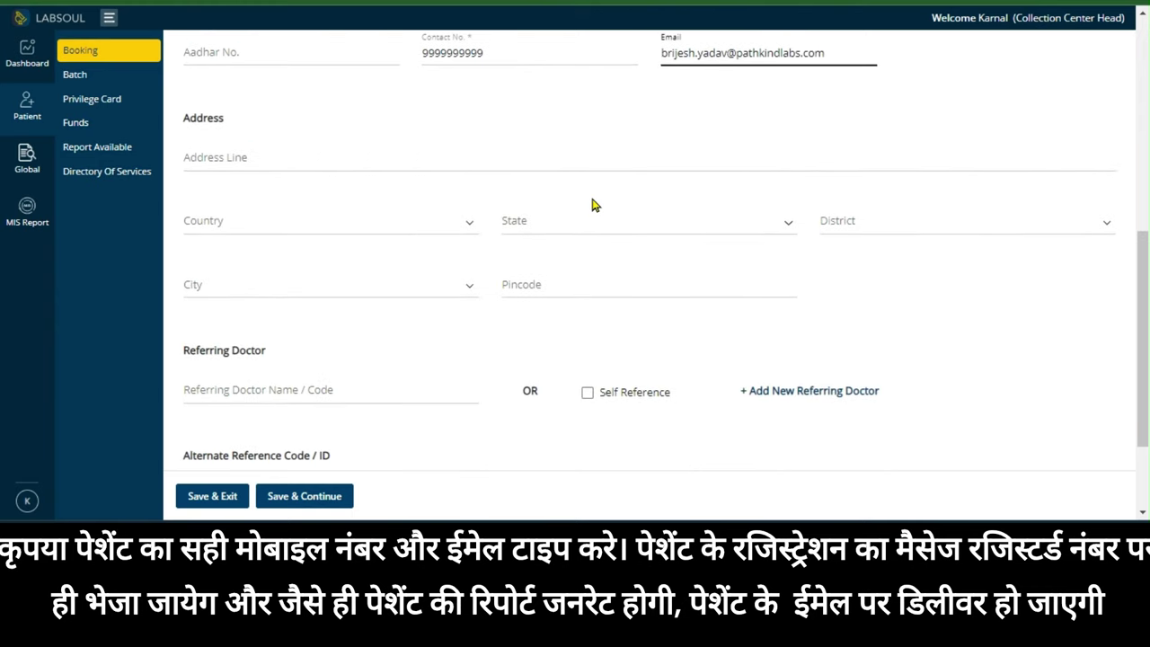
scroll(593, 206, "down", 2)
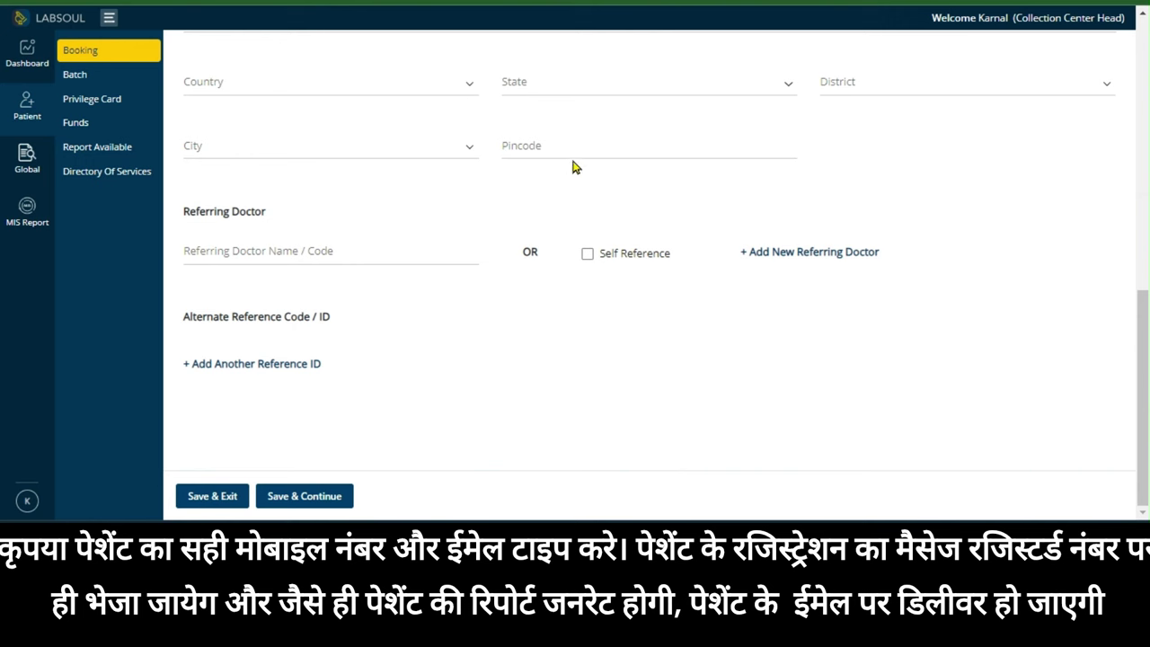
left_click(283, 251)
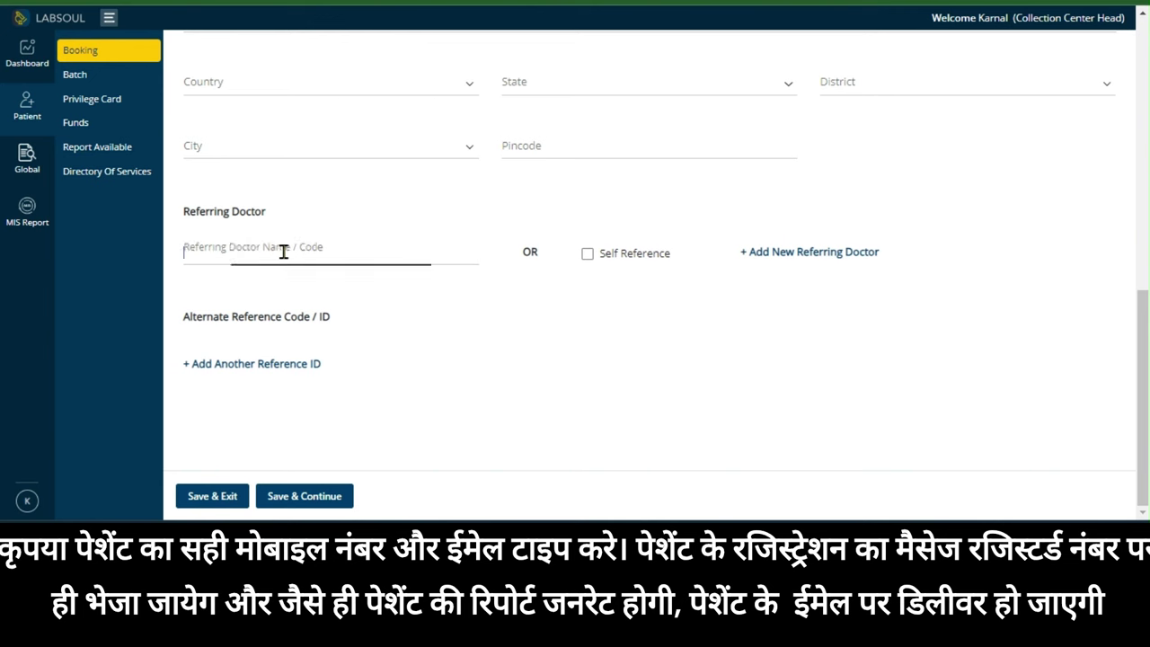
type("dr")
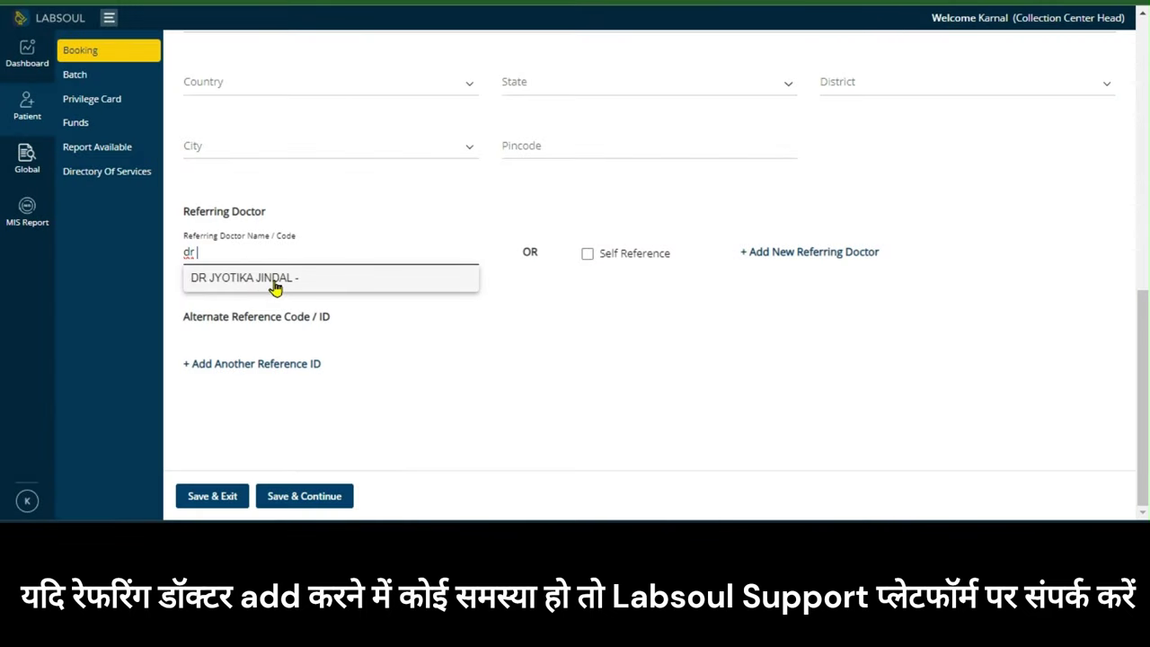
left_click(275, 285)
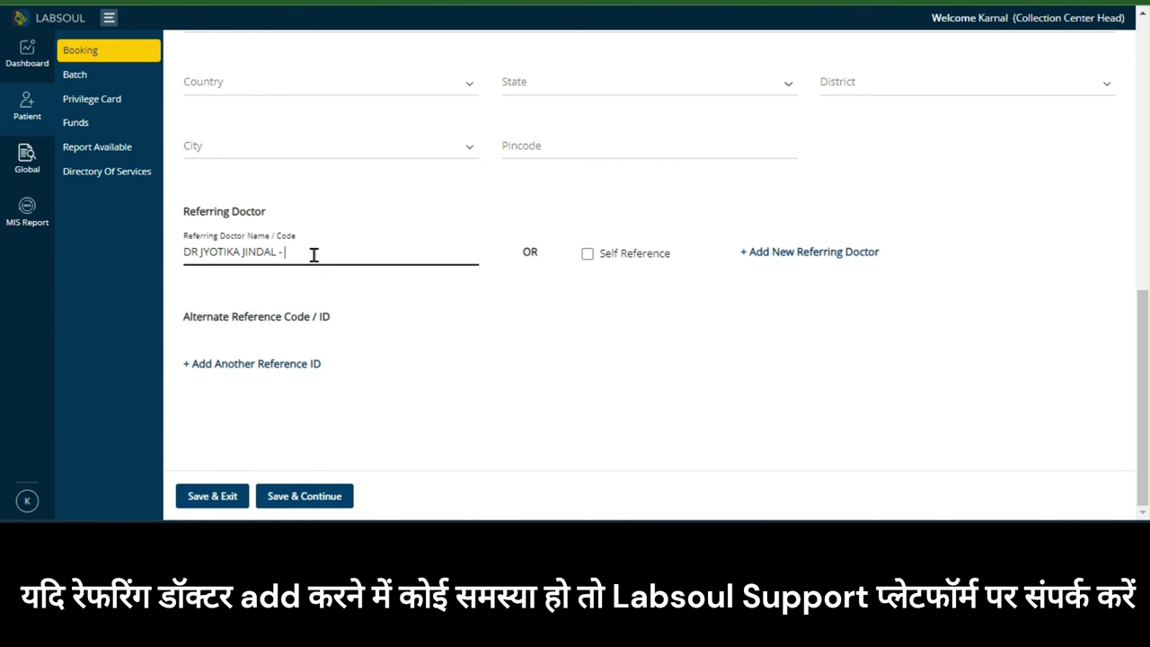
left_click_drag(314, 255, 164, 269)
key("BackSpace")
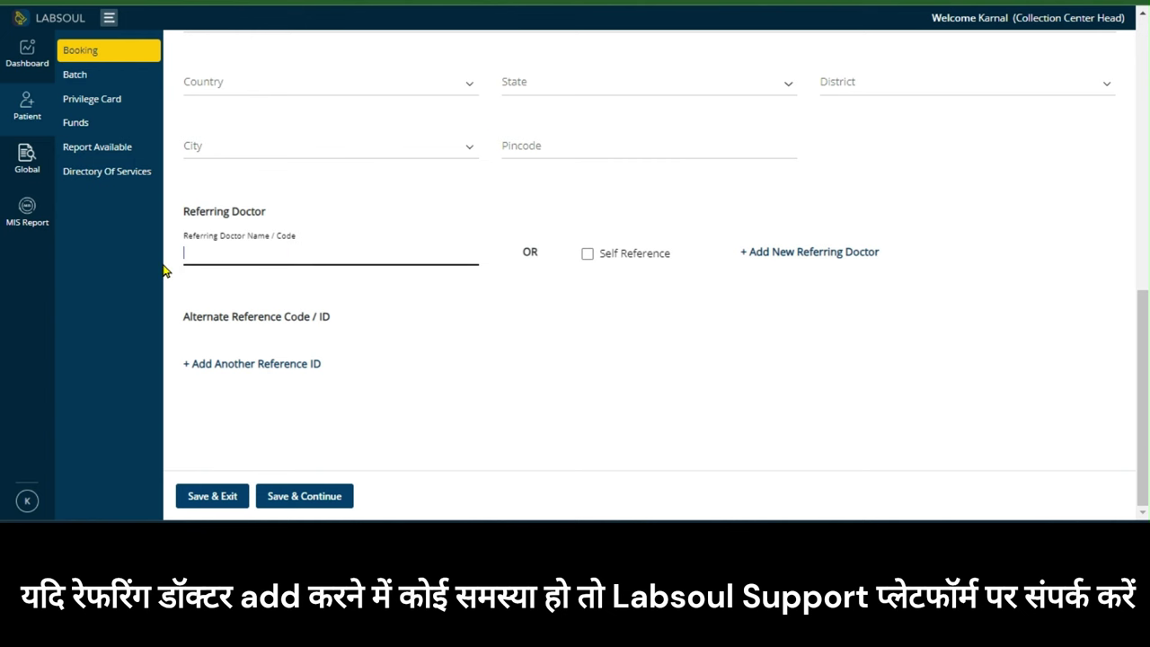
left_click(488, 367)
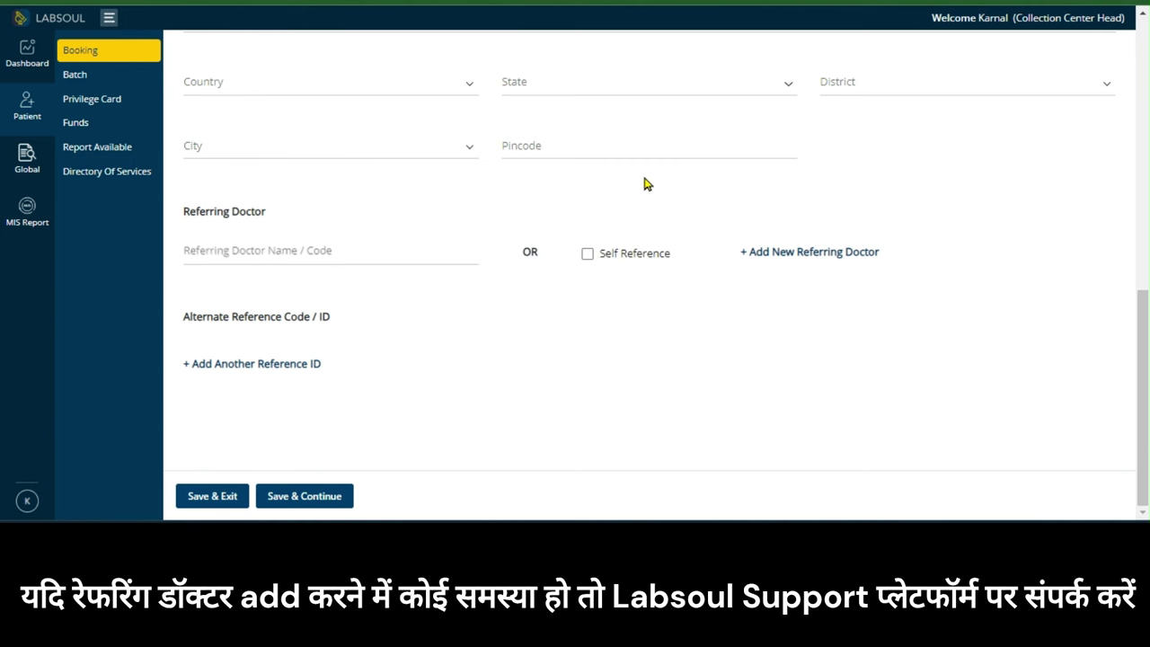
left_click(589, 257)
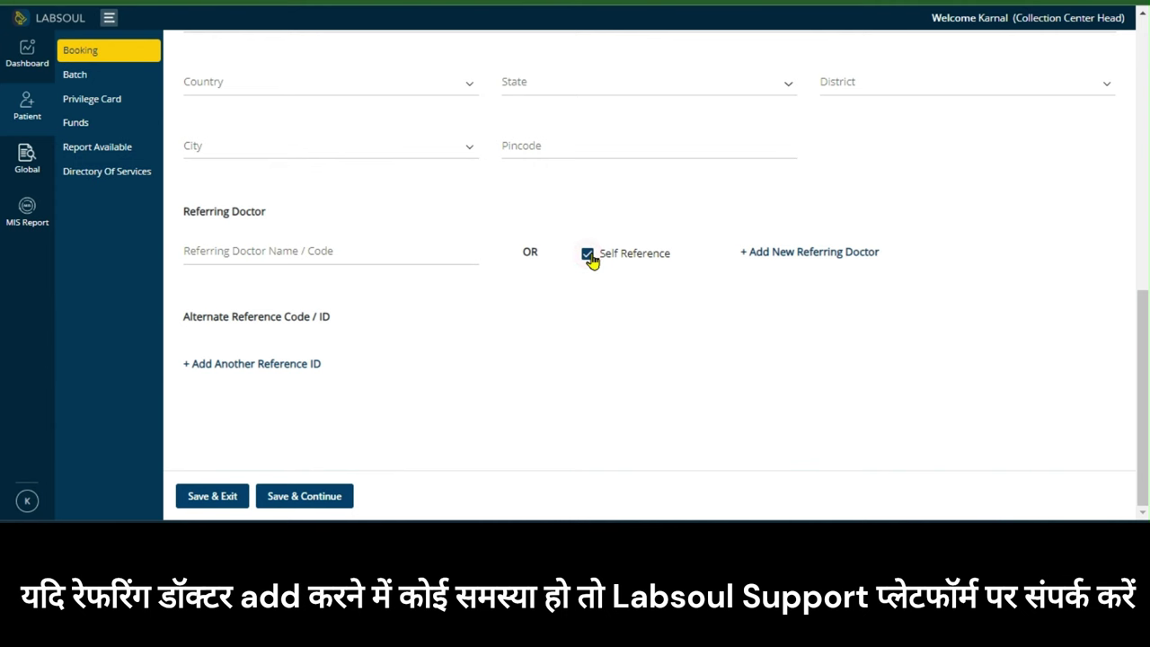
left_click(588, 256)
left_click(257, 252)
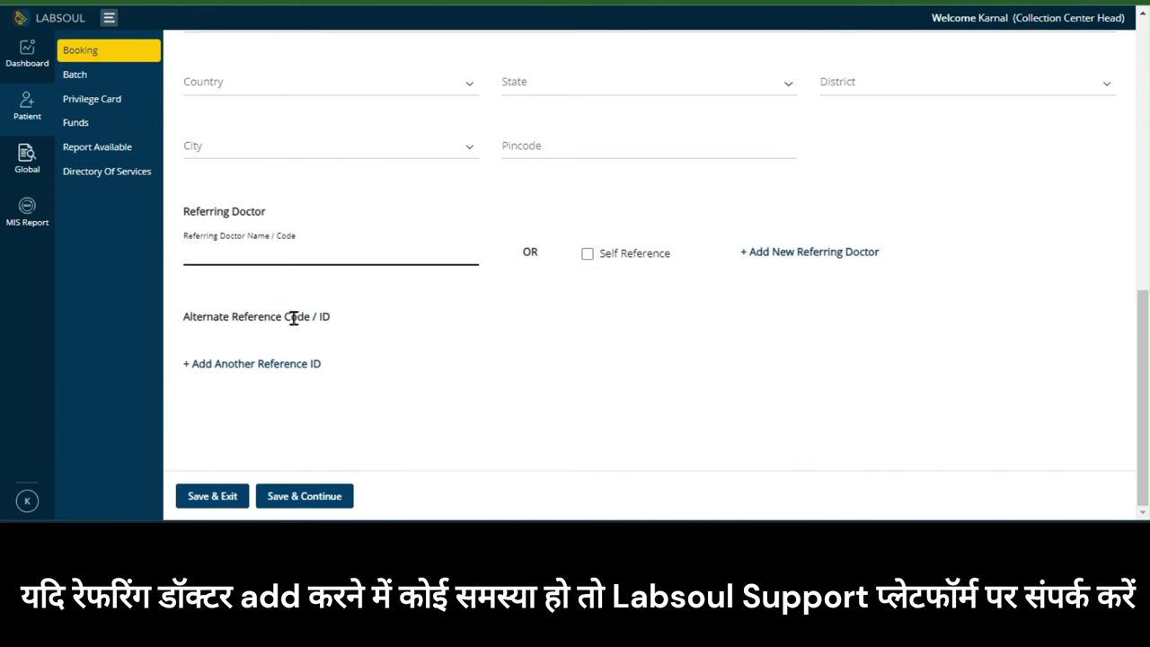
left_click(727, 335)
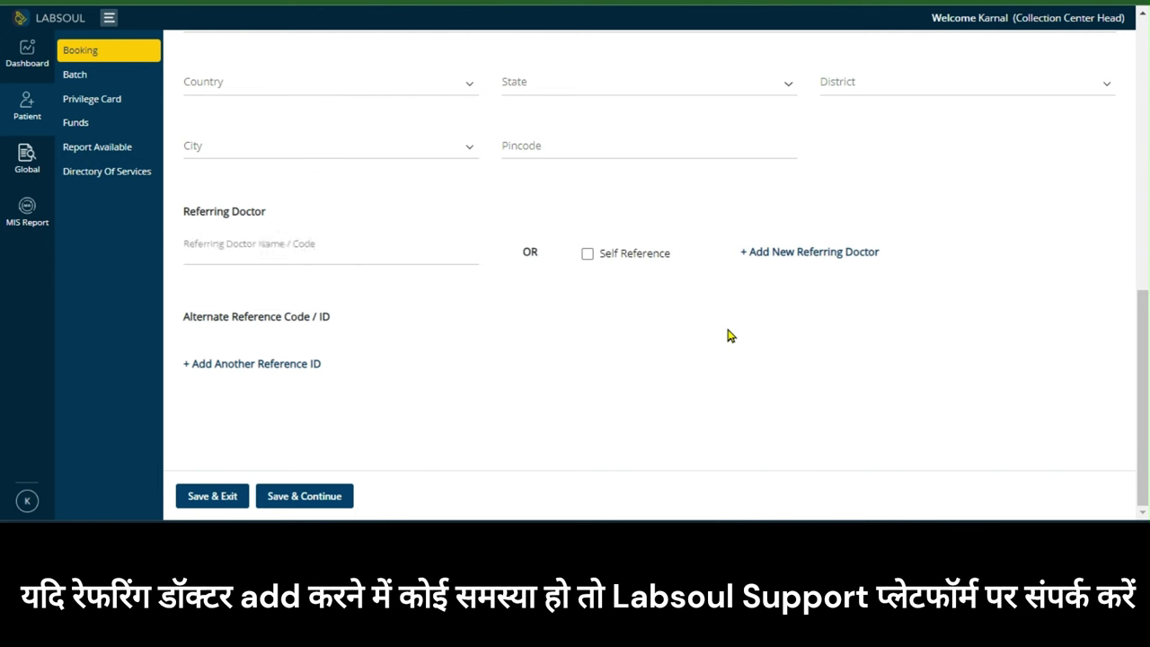
left_click(847, 259)
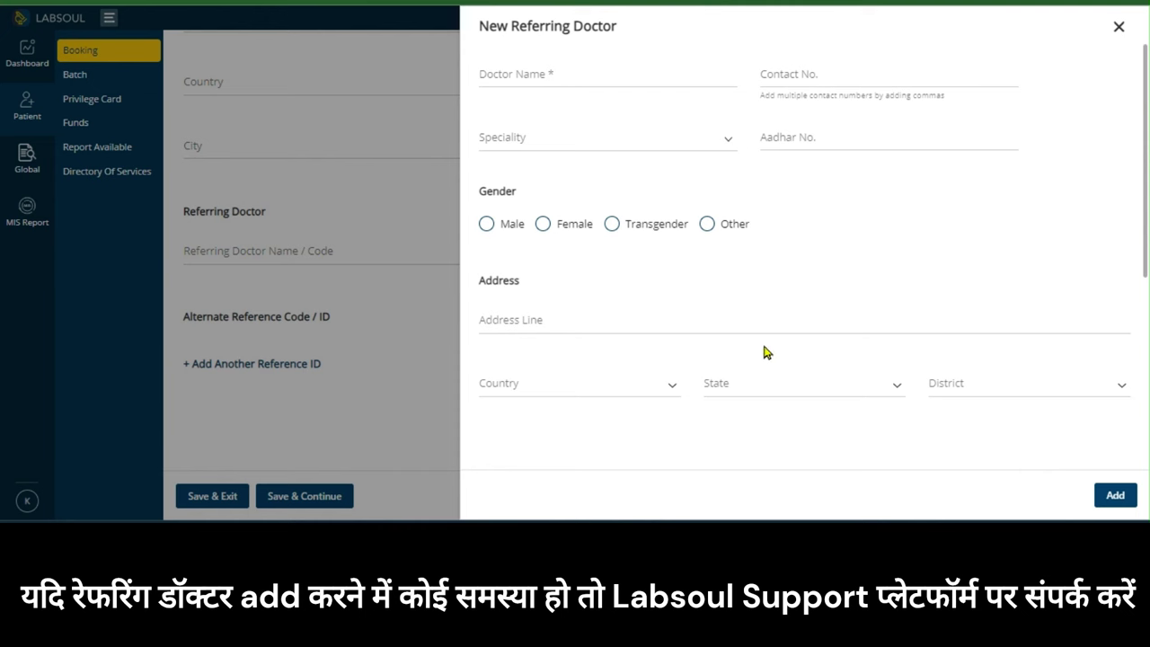
left_click(557, 76)
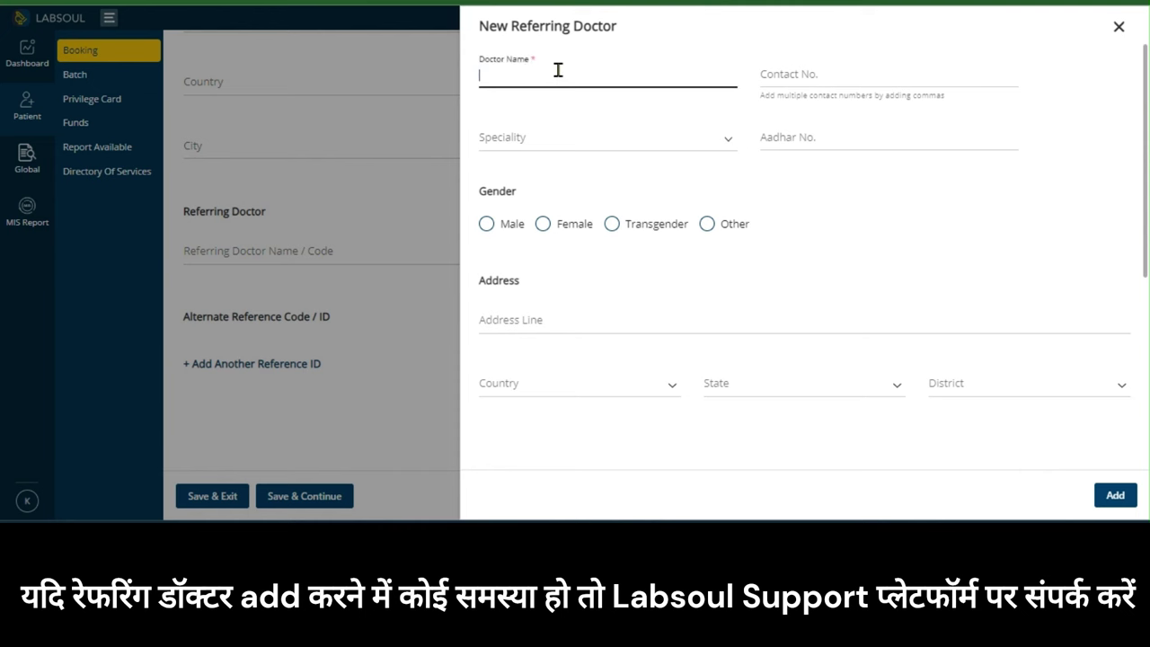
left_click(820, 77)
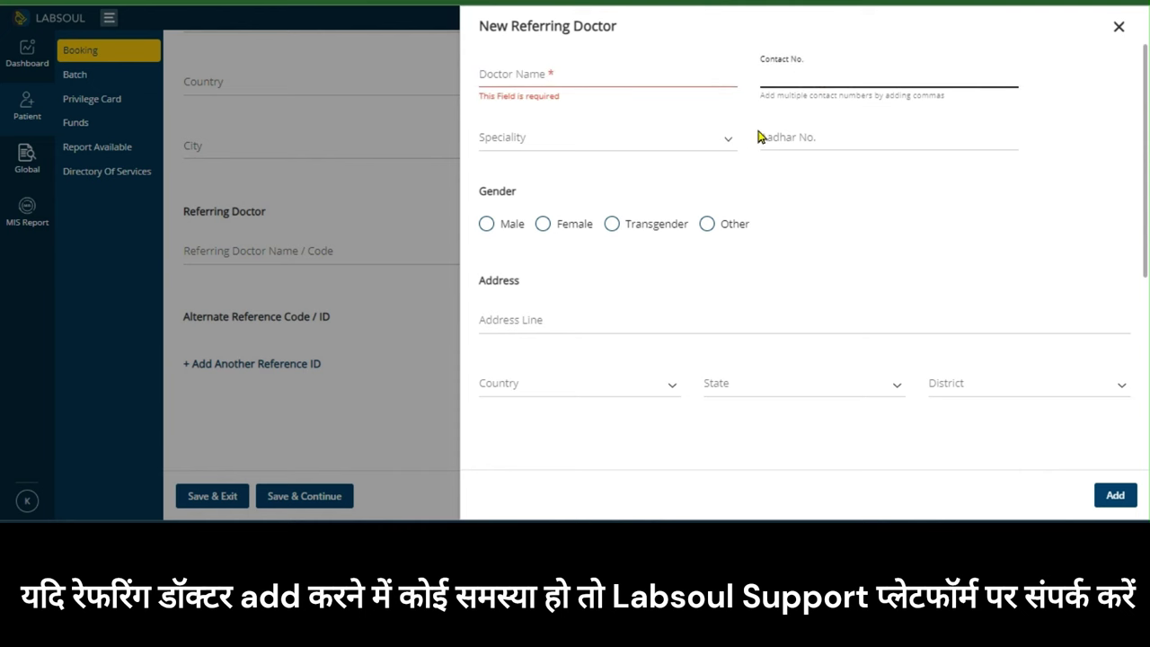
scroll(710, 264, "down", 5)
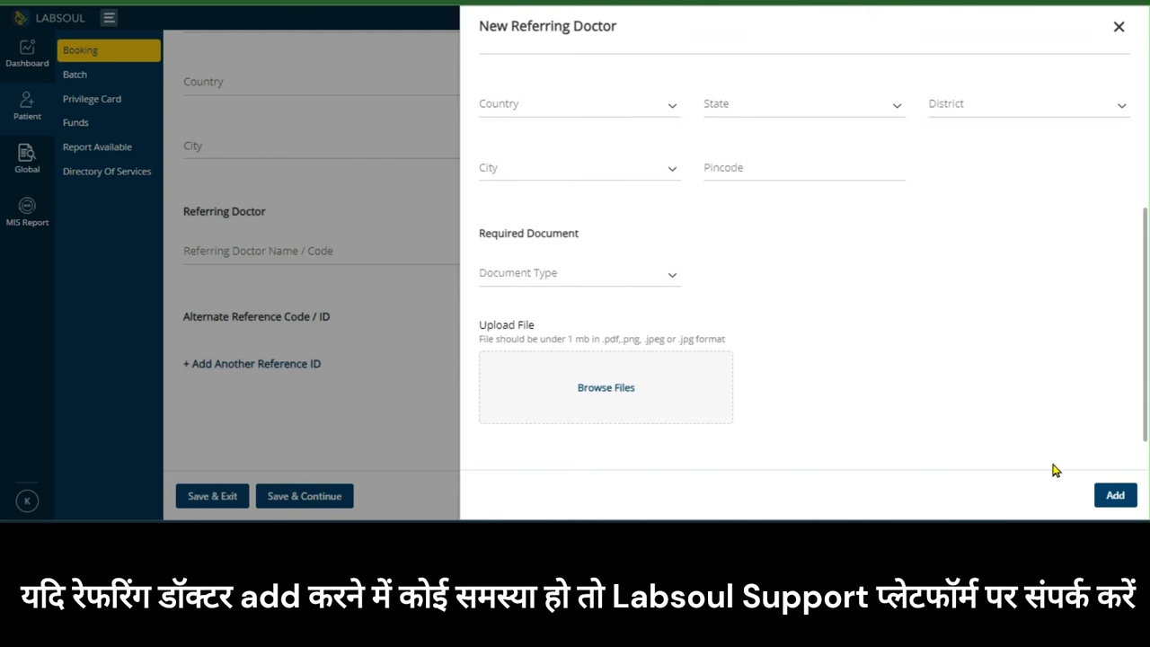
left_click(1124, 34)
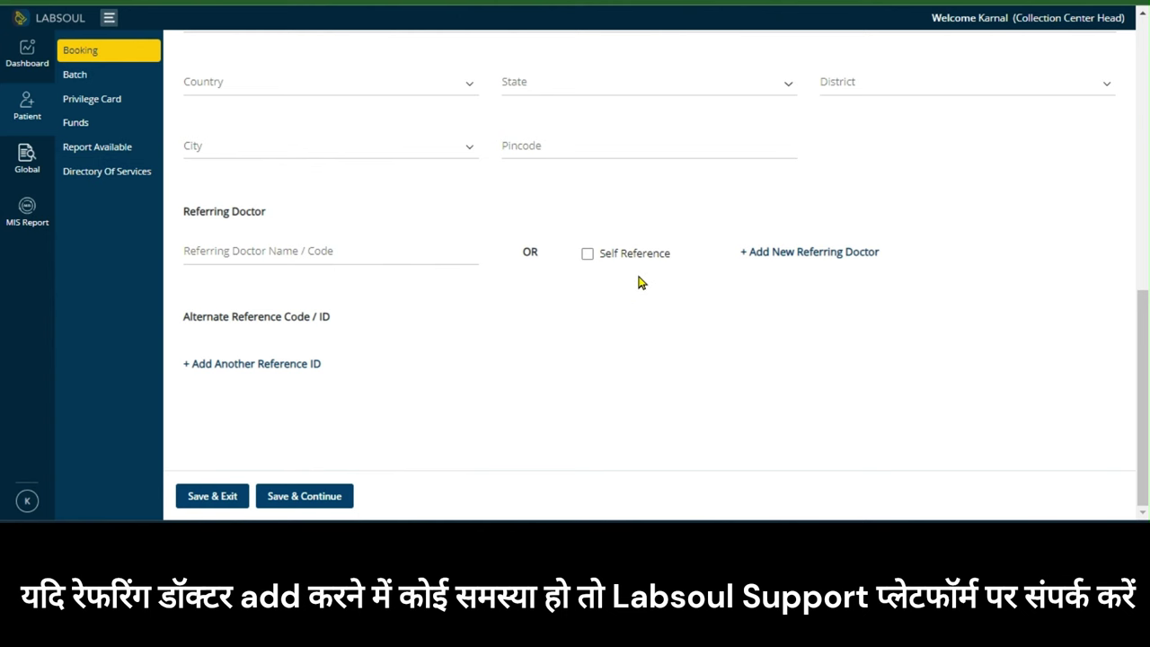
Tick Self Reference and save the patient details to reach the Test step
left_click(588, 254)
left_click(321, 501)
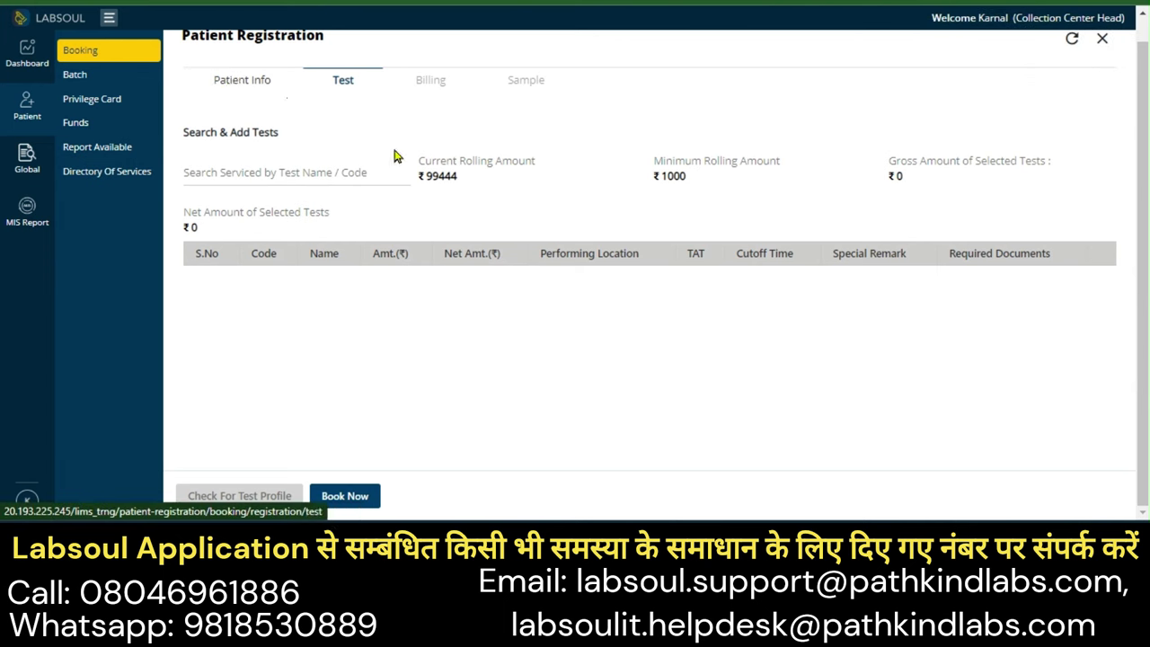
Add Complete Blood Count (CBC) and Creatinine tests and book them for billing
left_click(213, 174)
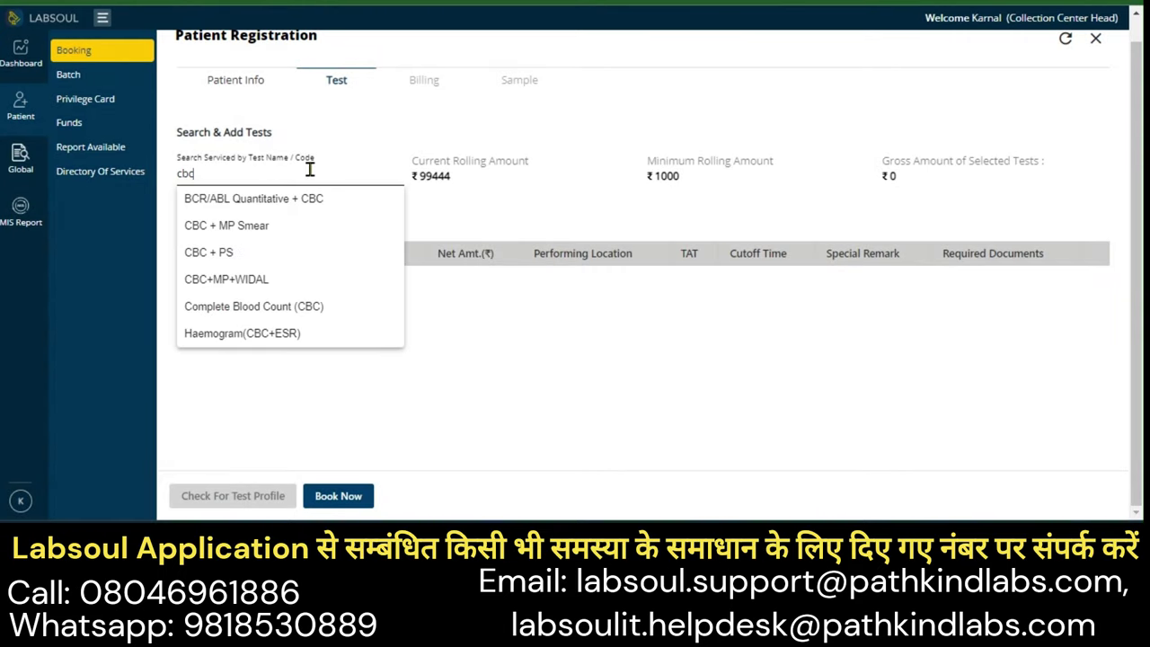
left_click(334, 308)
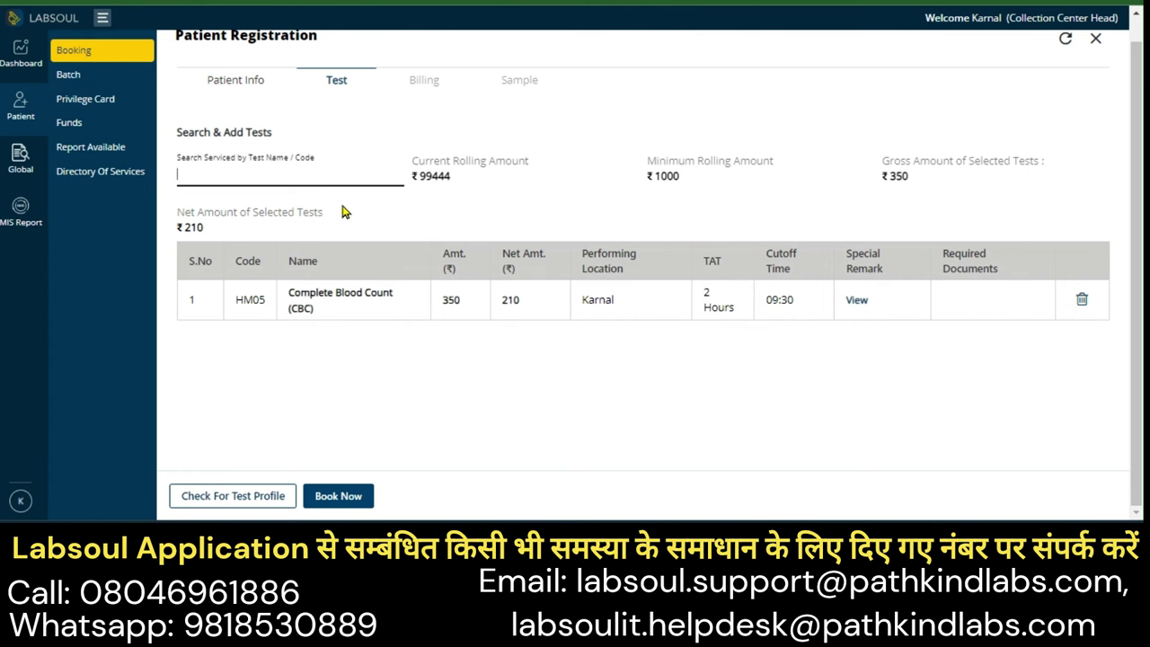
type("creat")
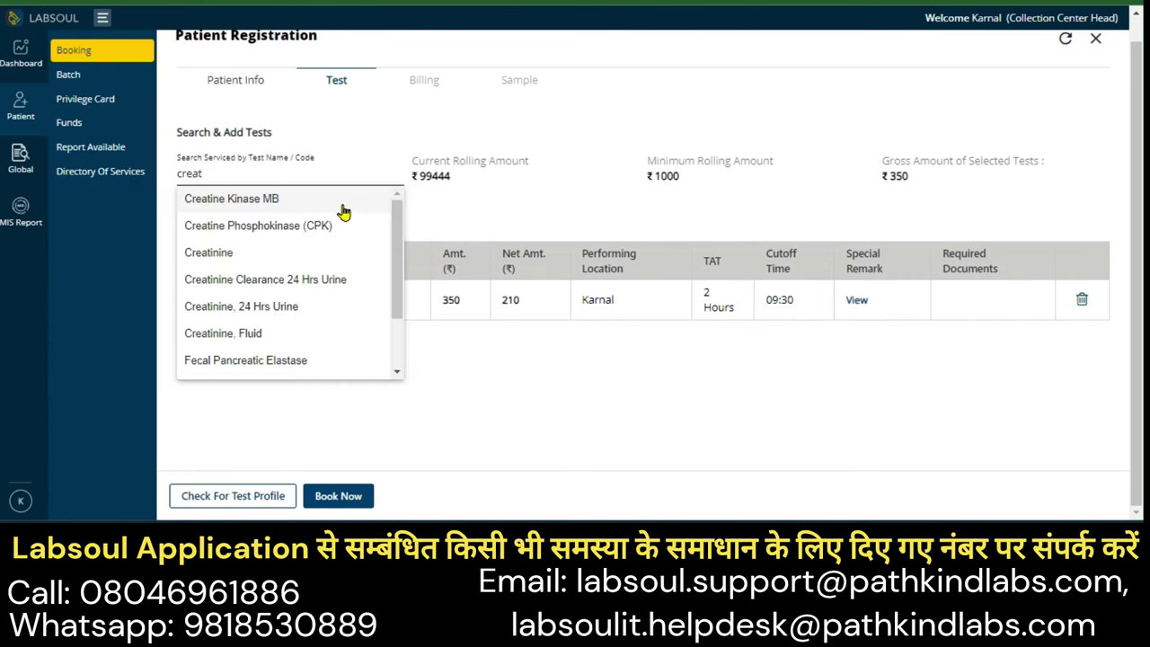
left_click(239, 252)
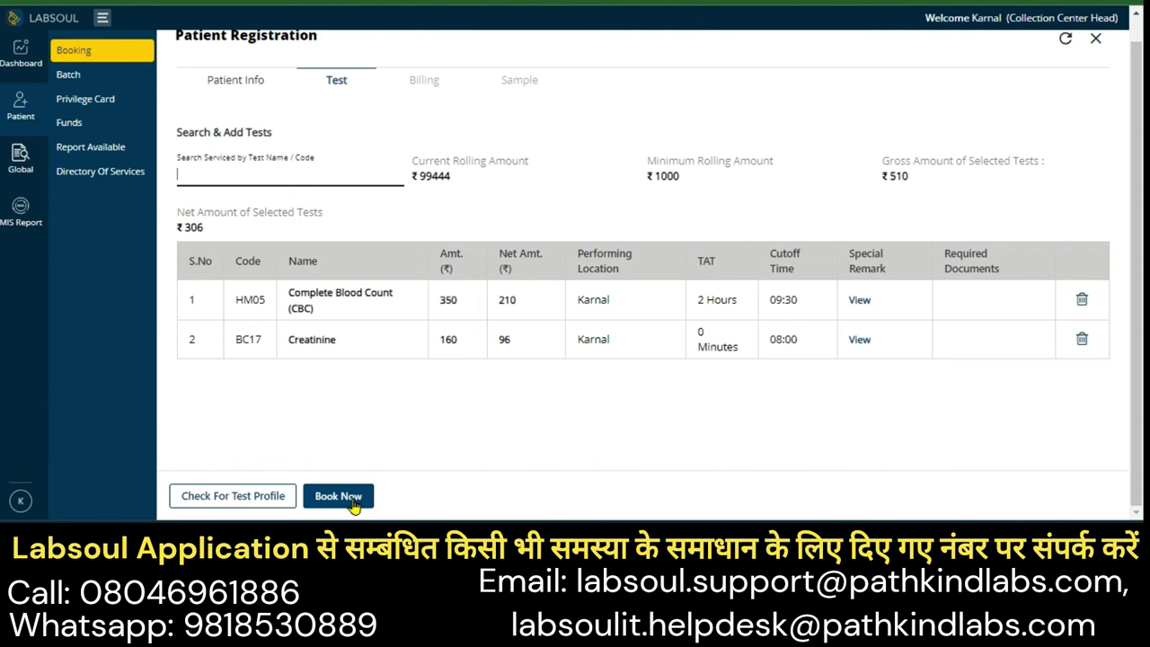
left_click(353, 499)
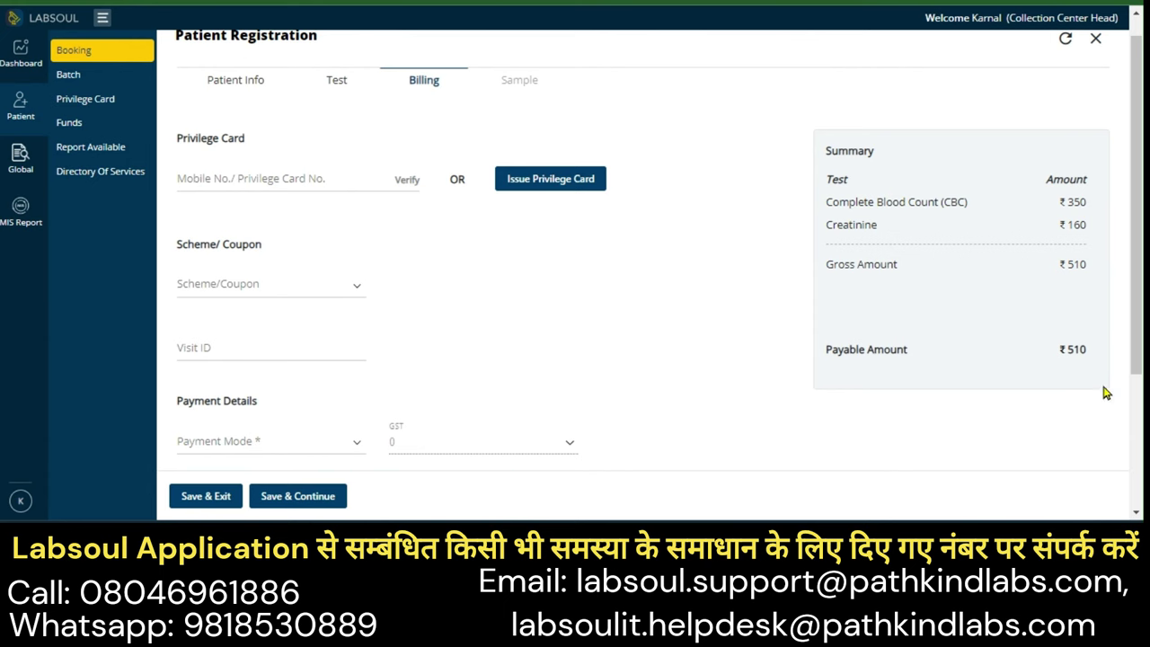
Record ₹510 received in CASH and save the billing to show the receipt
scroll(1064, 351, "down", 2)
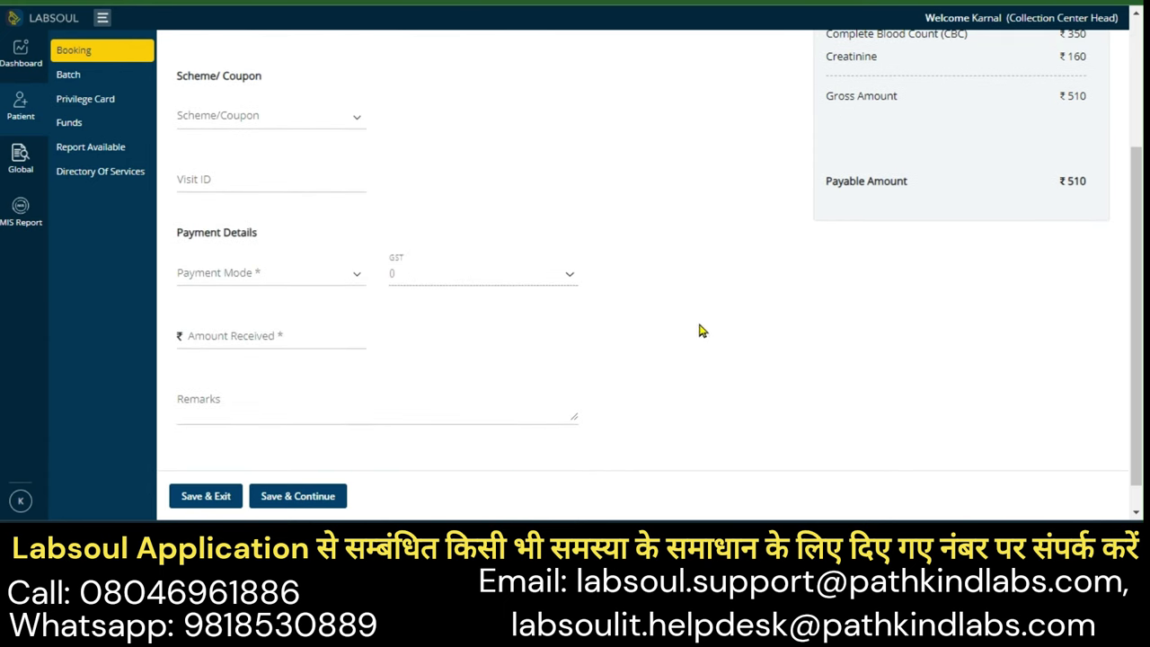
left_click(290, 279)
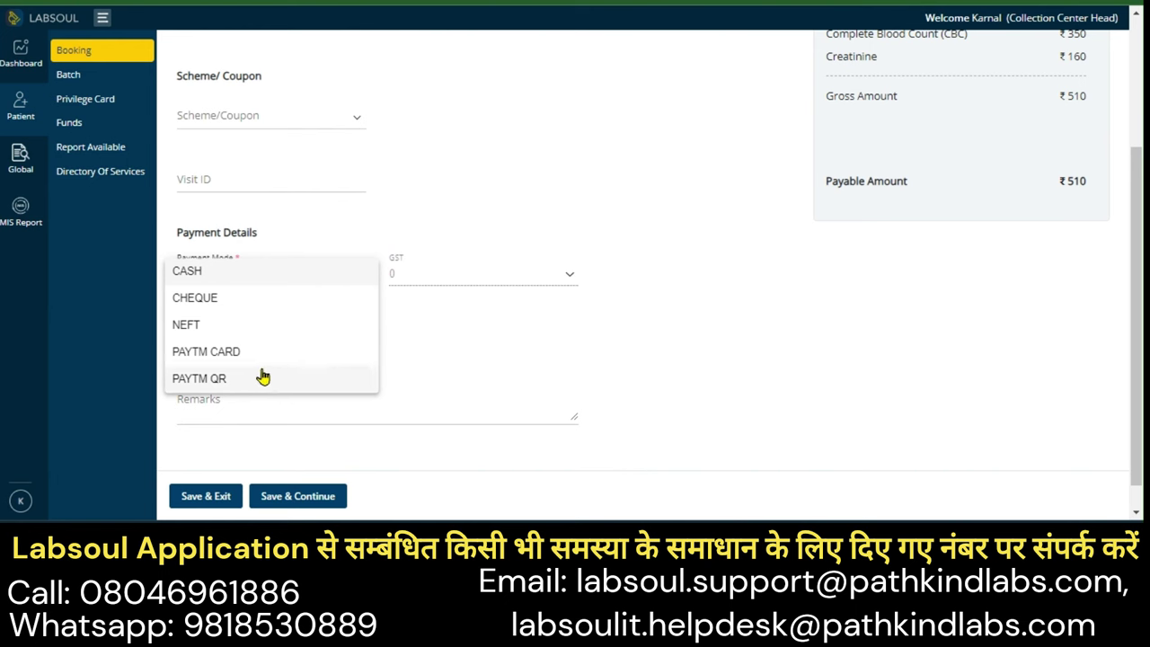
left_click(316, 273)
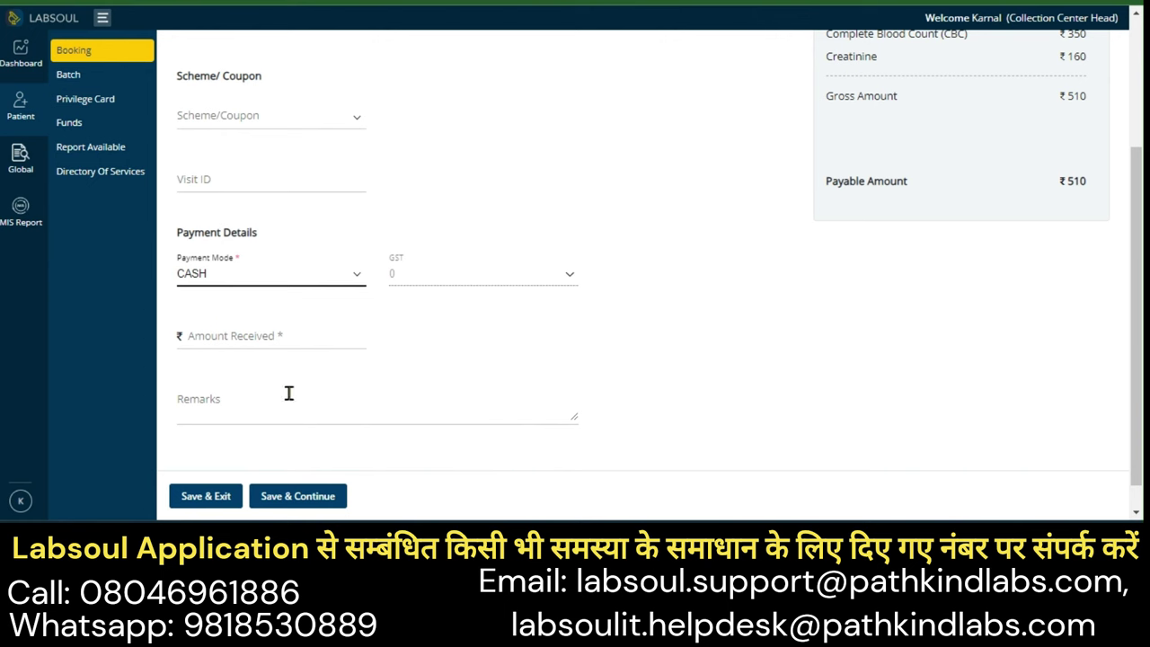
left_click(241, 336)
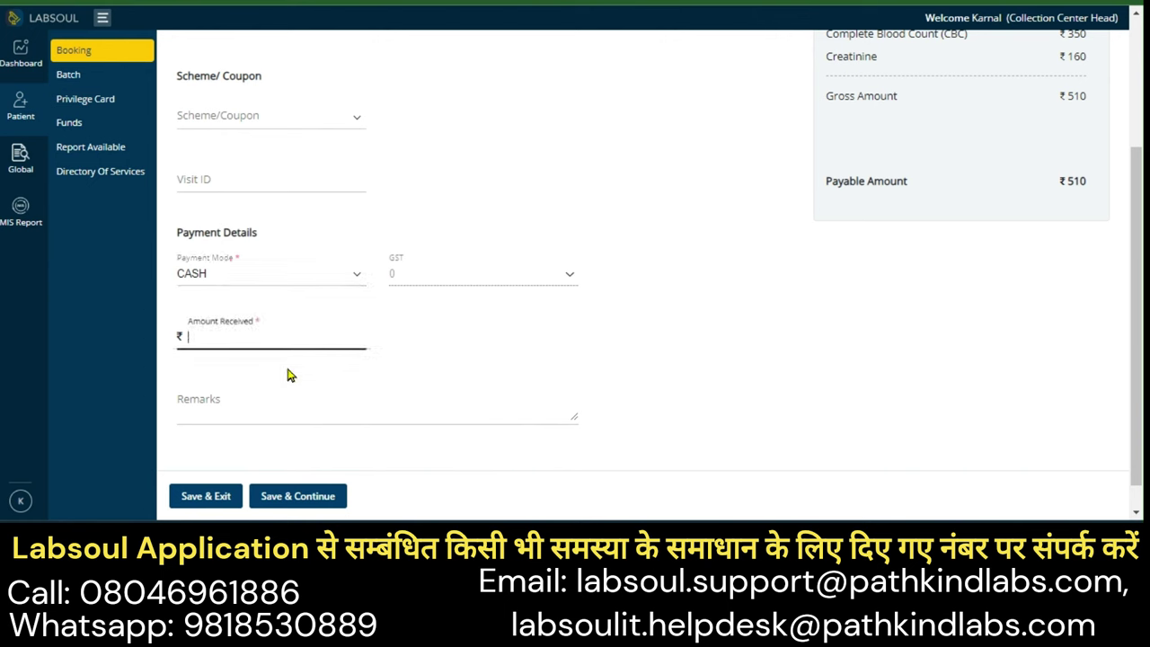
left_click(322, 412)
left_click(301, 496)
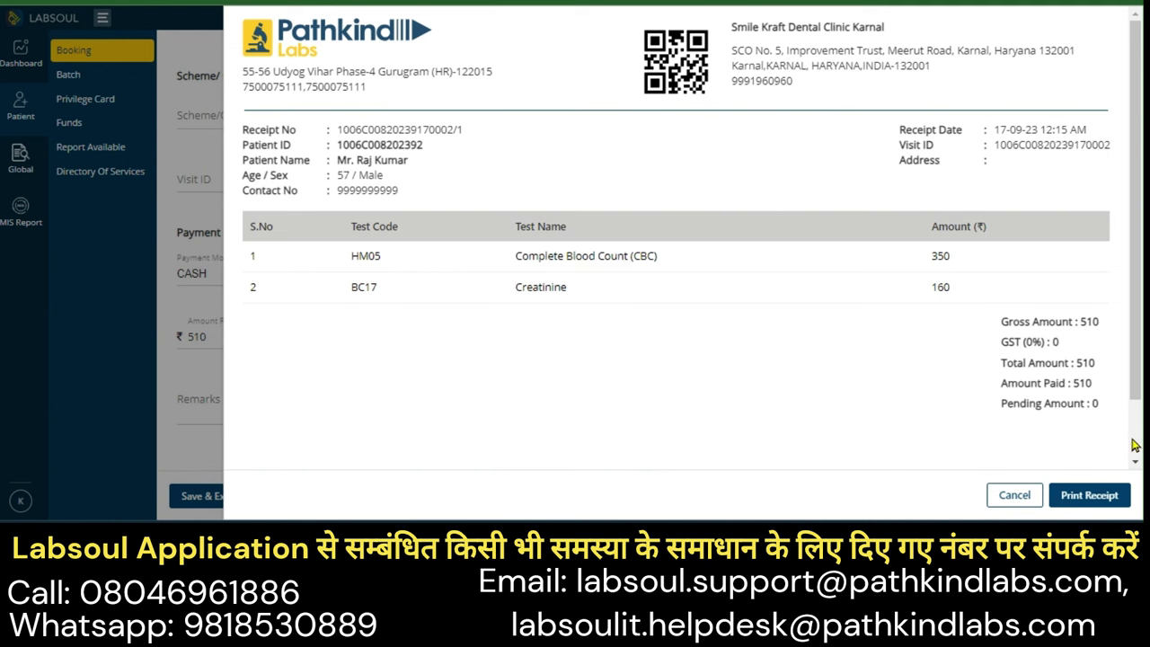
Cancel printing the receipt and close it to reach the Sample step
left_click(1084, 496)
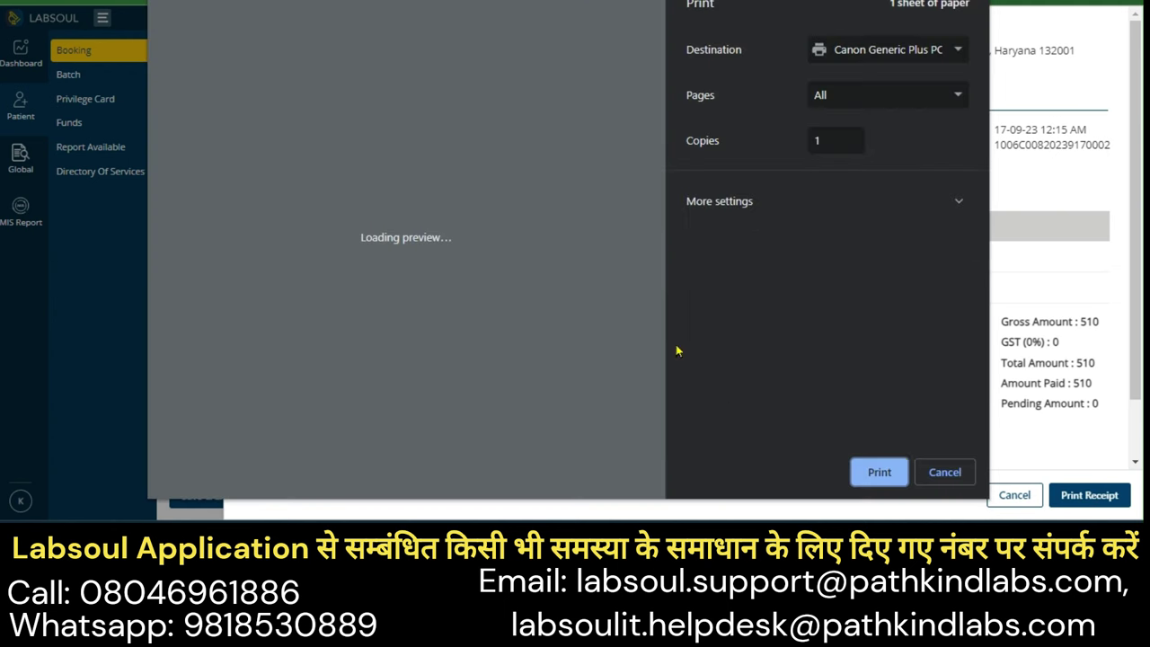
left_click(944, 479)
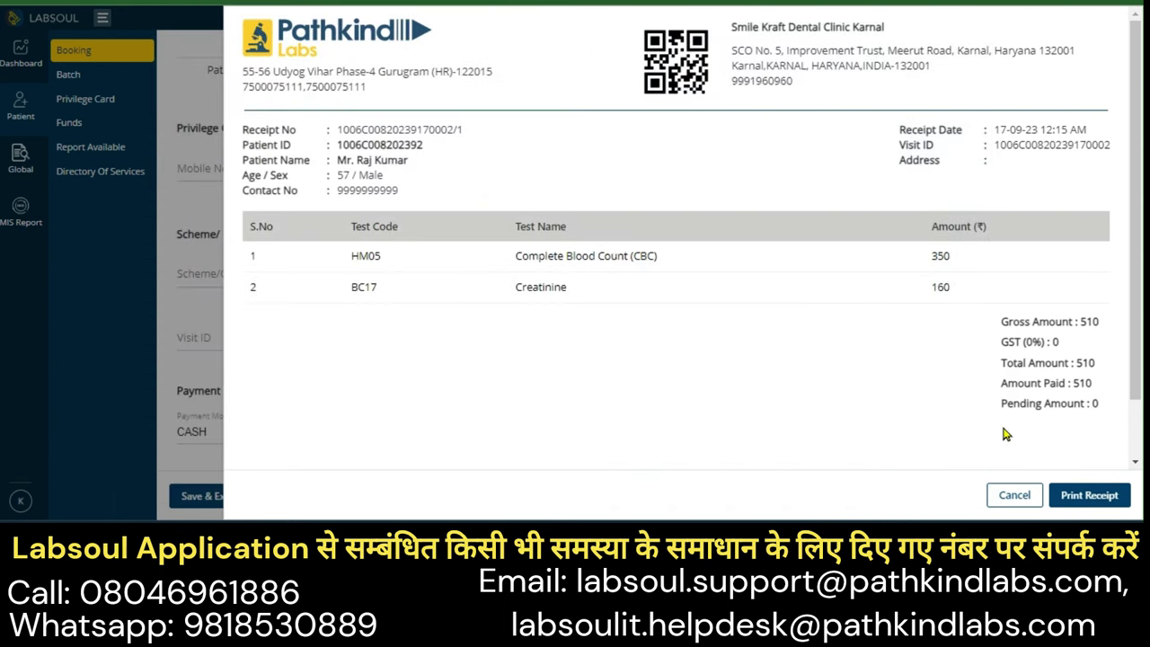
left_click(1015, 495)
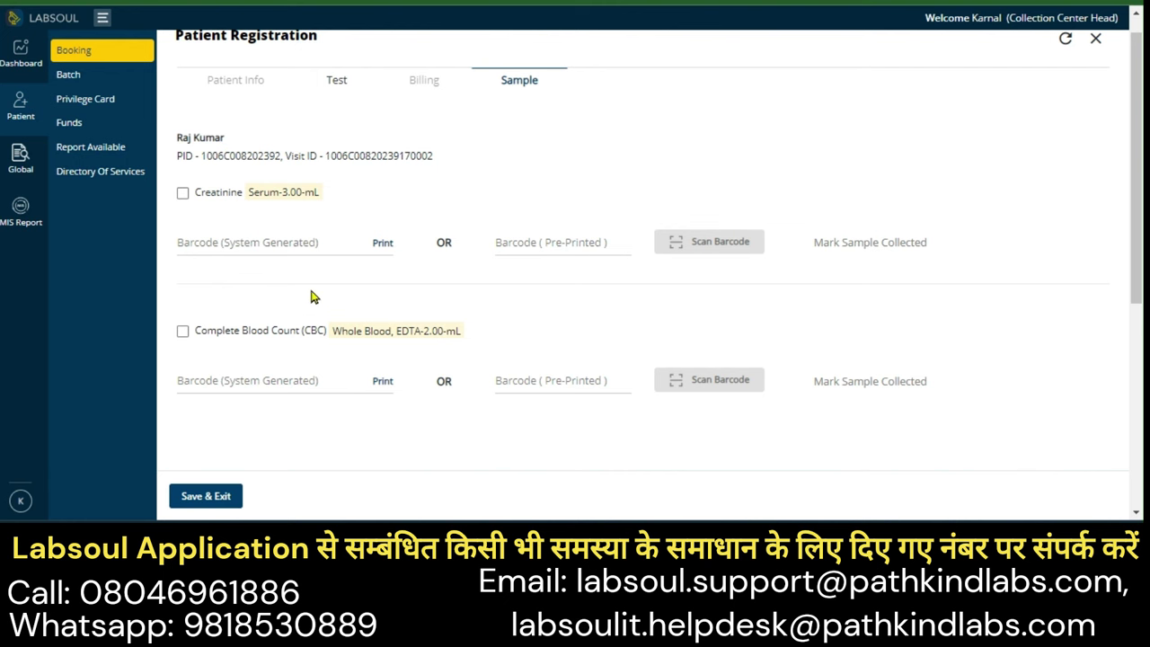
Mark the Creatinine sample collected with pre-printed barcode 888811
left_click(183, 194)
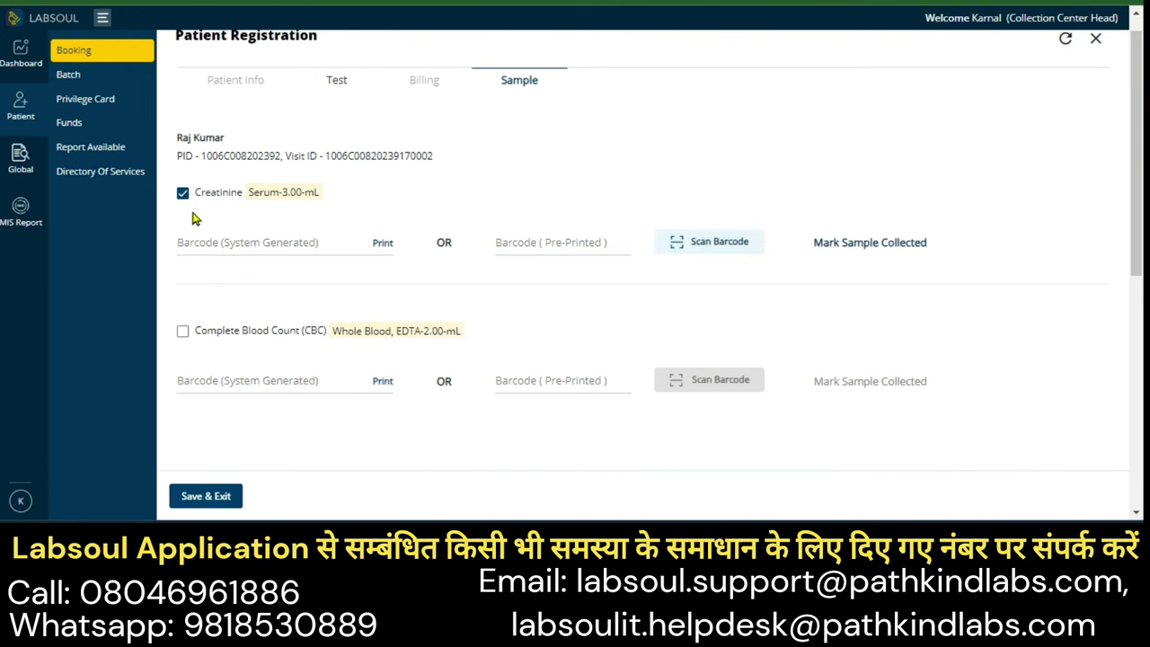
left_click(543, 243)
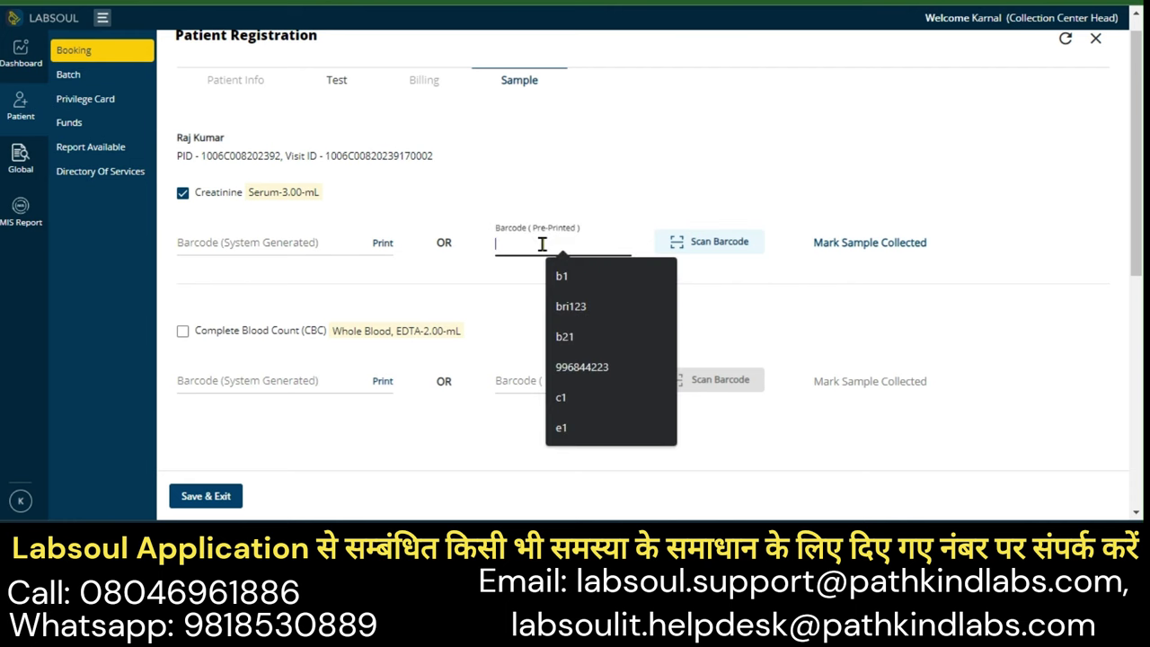
type("9999")
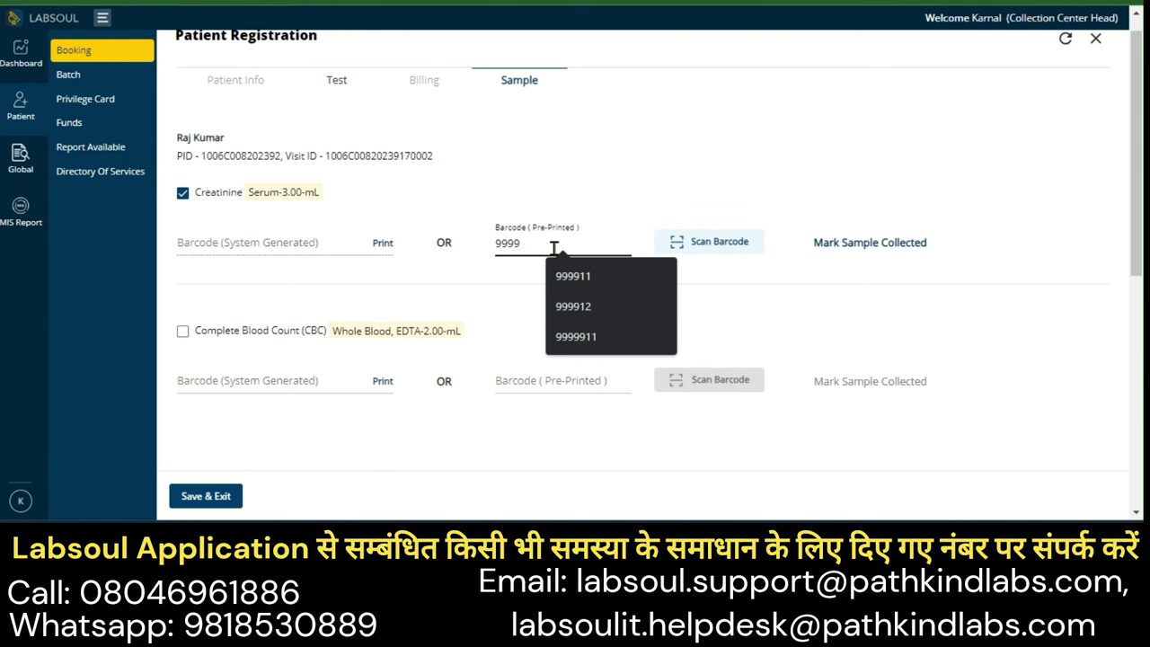
key("BackSpace")
key("BackSpace")
key("BackSpace")
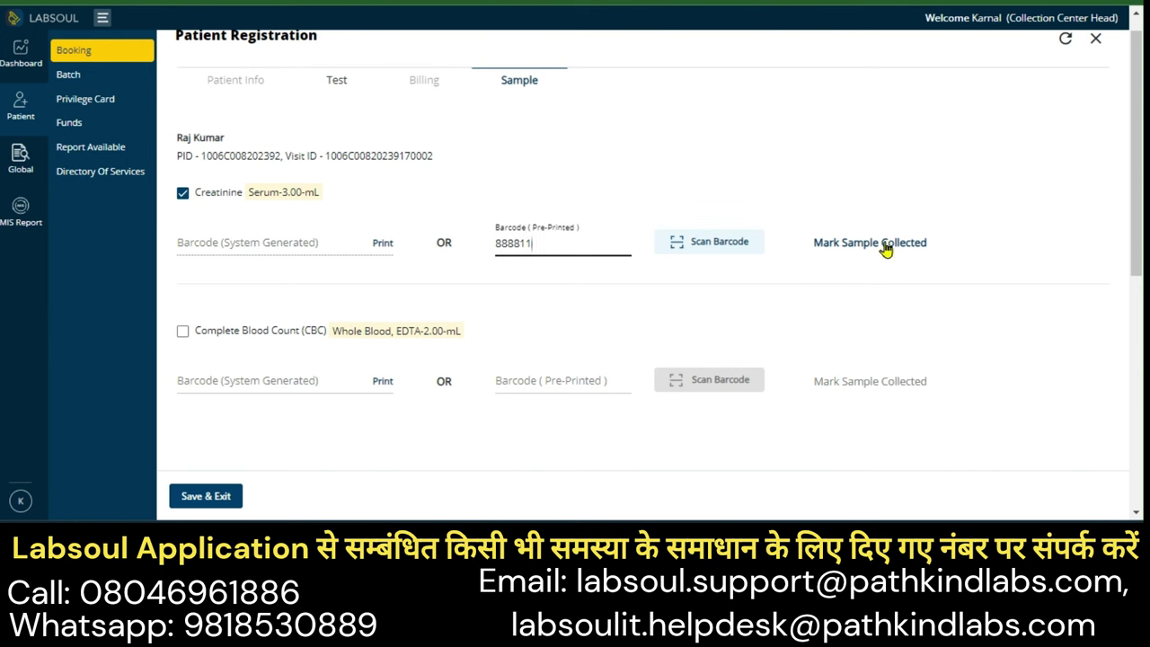
left_click(853, 250)
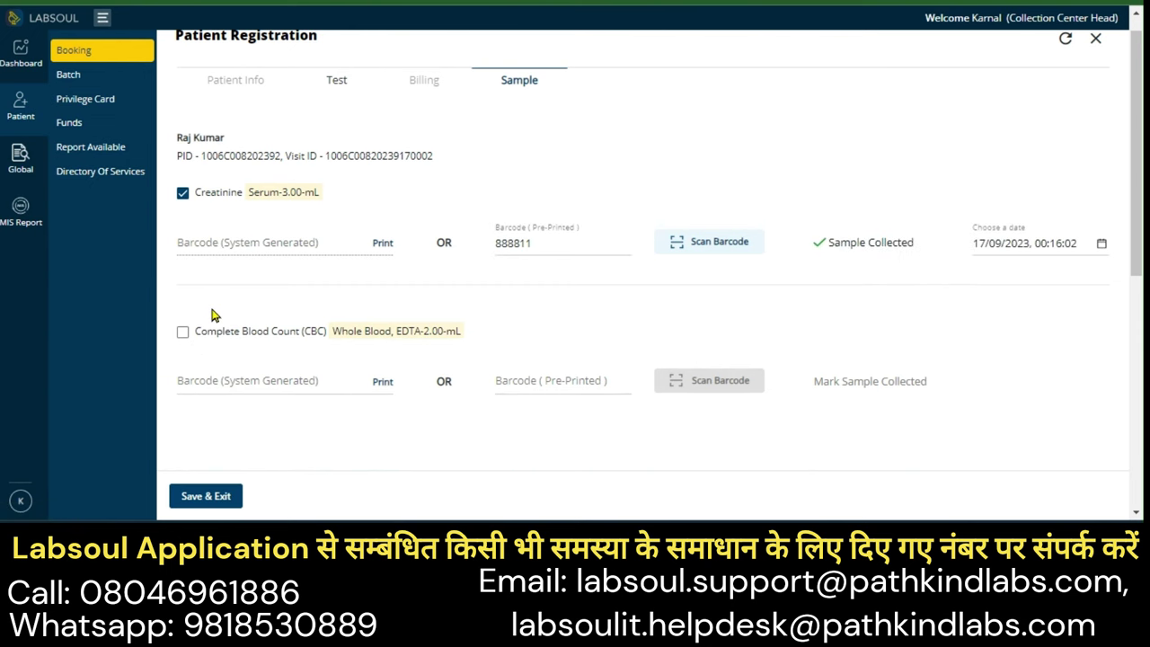
Mark the CBC sample collected with pre-printed barcode 888812
scroll(193, 296, "down", 1)
left_click(182, 249)
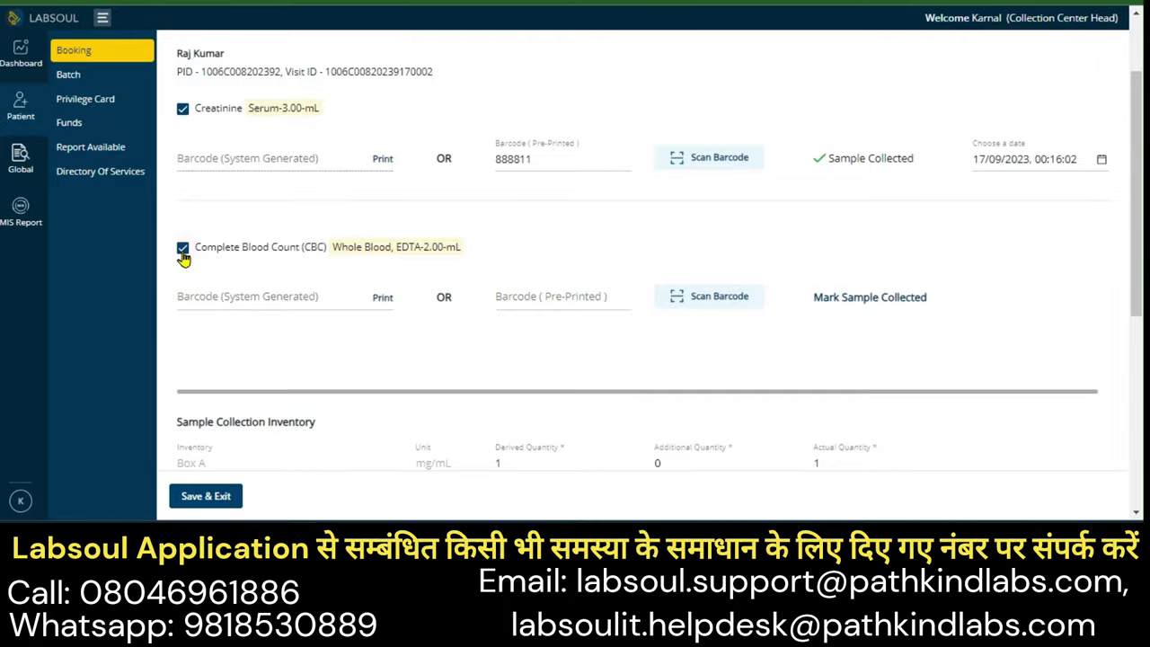
left_click(542, 299)
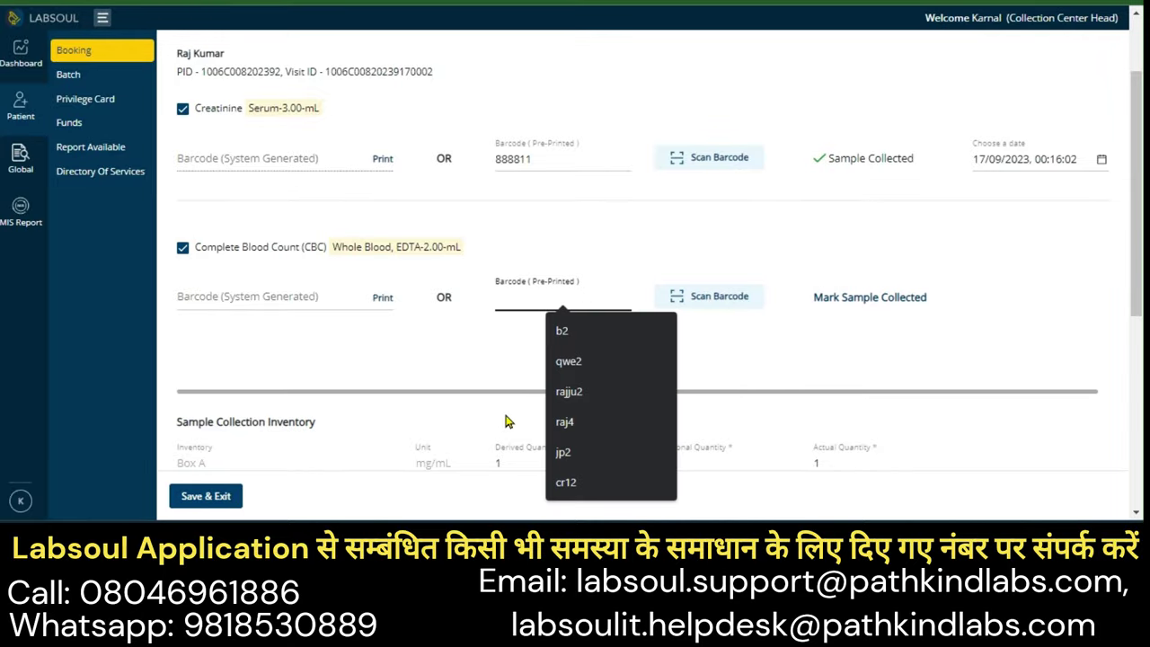
type("8888")
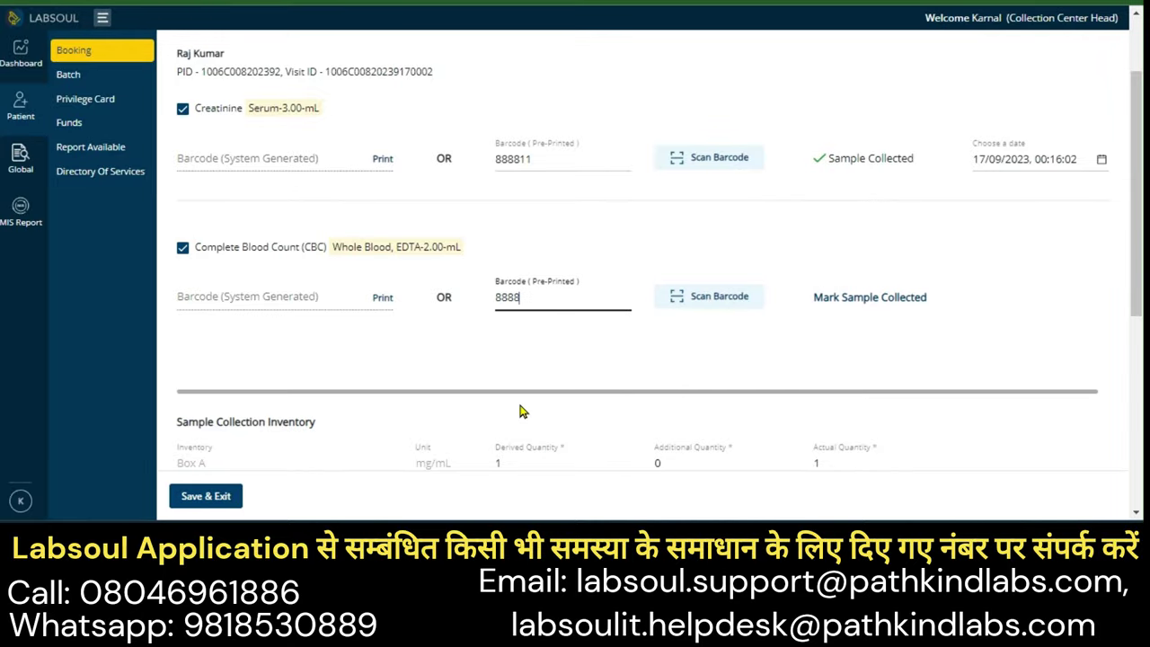
type("8")
key("BackSpace")
type("12")
left_click(900, 299)
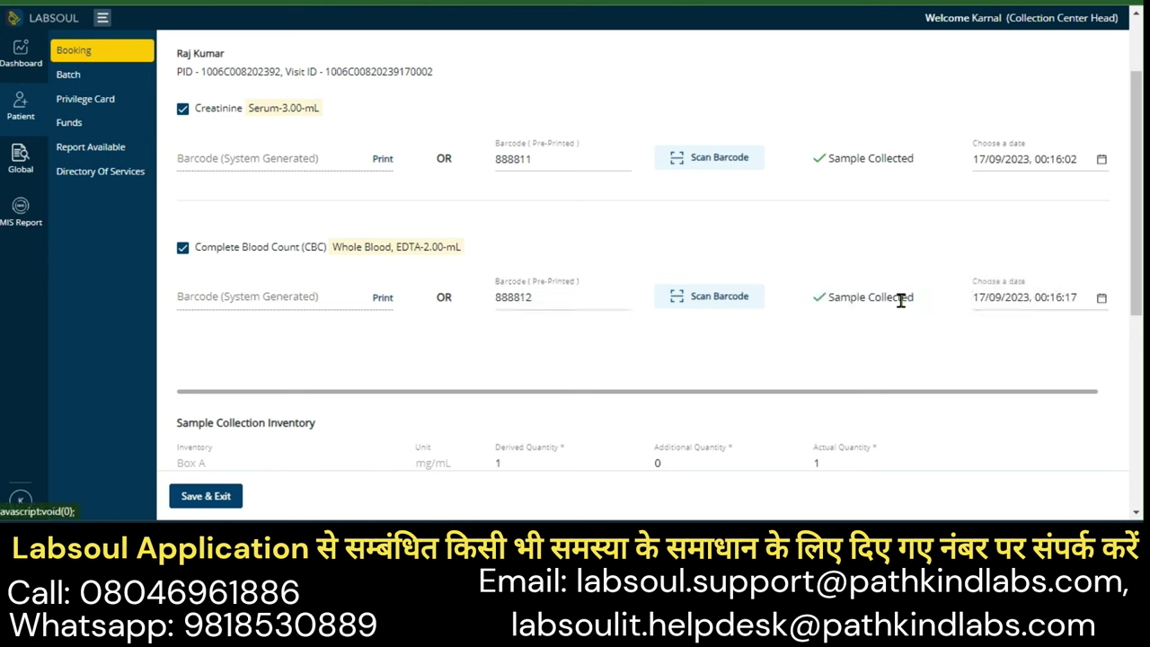
Cancel the file upload without attaching anything, then Save & Exit the collected samples to the Booking list
scroll(835, 310, "down", 2)
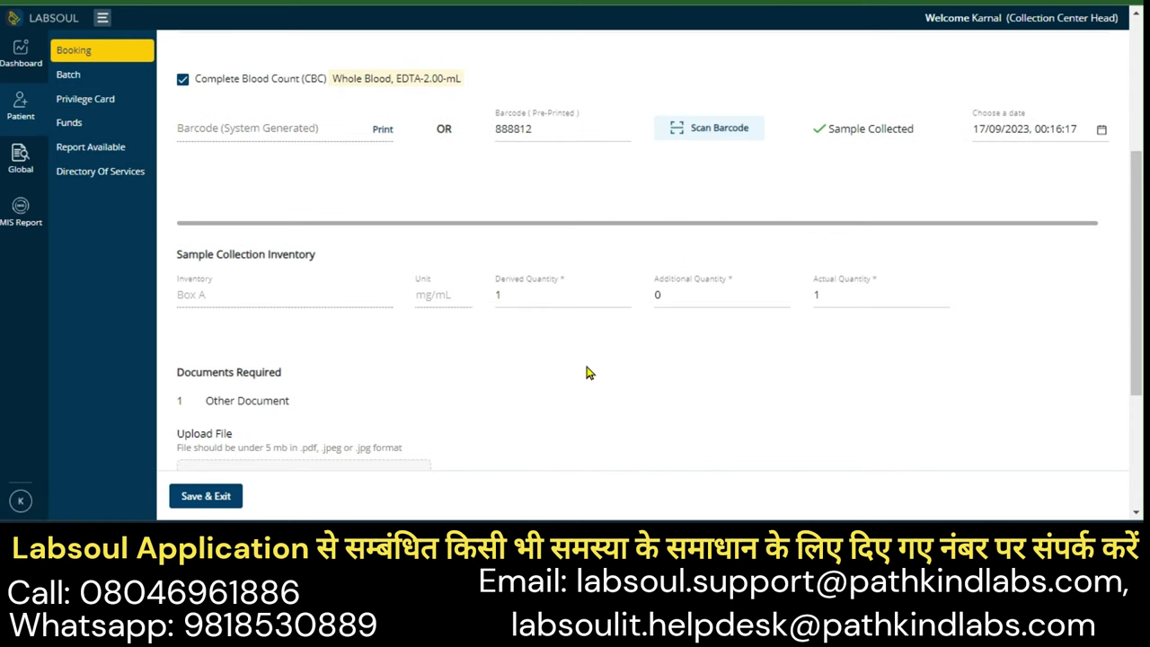
scroll(587, 372, "down", 2)
scroll(562, 282, "up", 4)
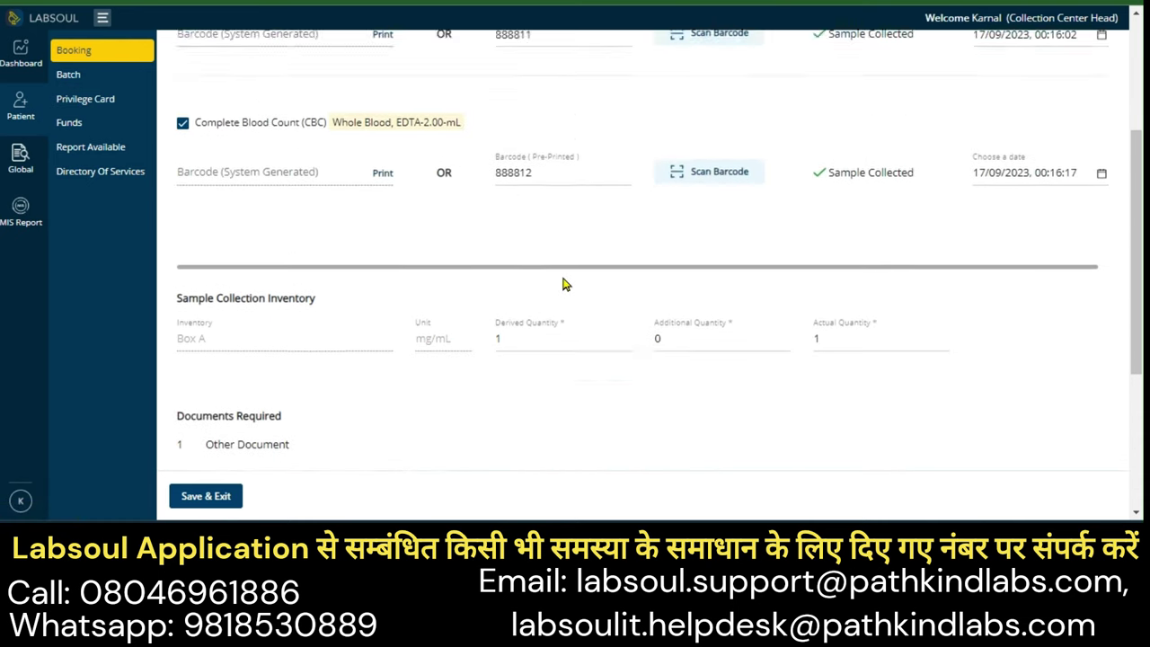
scroll(562, 374, "down", 3)
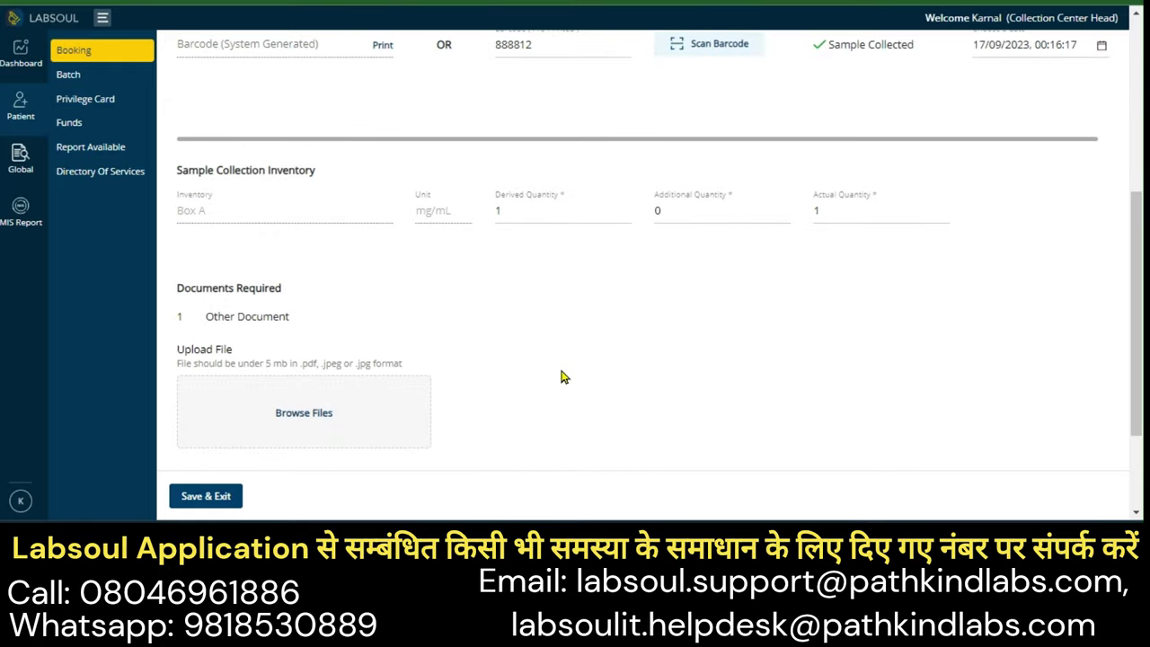
left_click(314, 416)
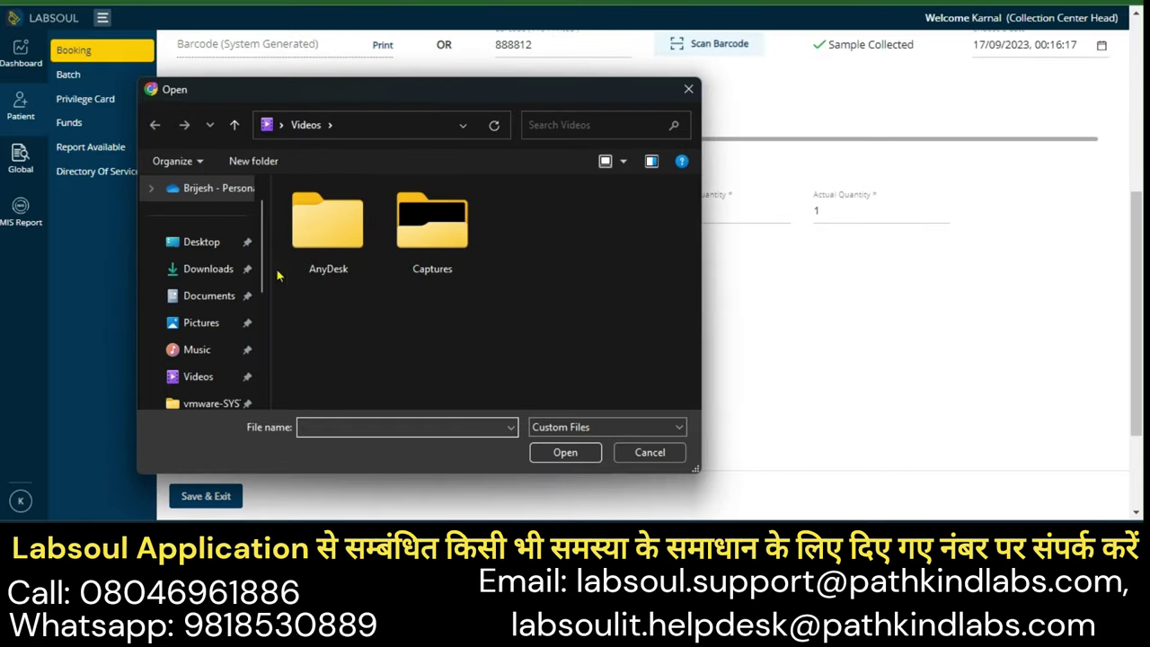
left_click(645, 449)
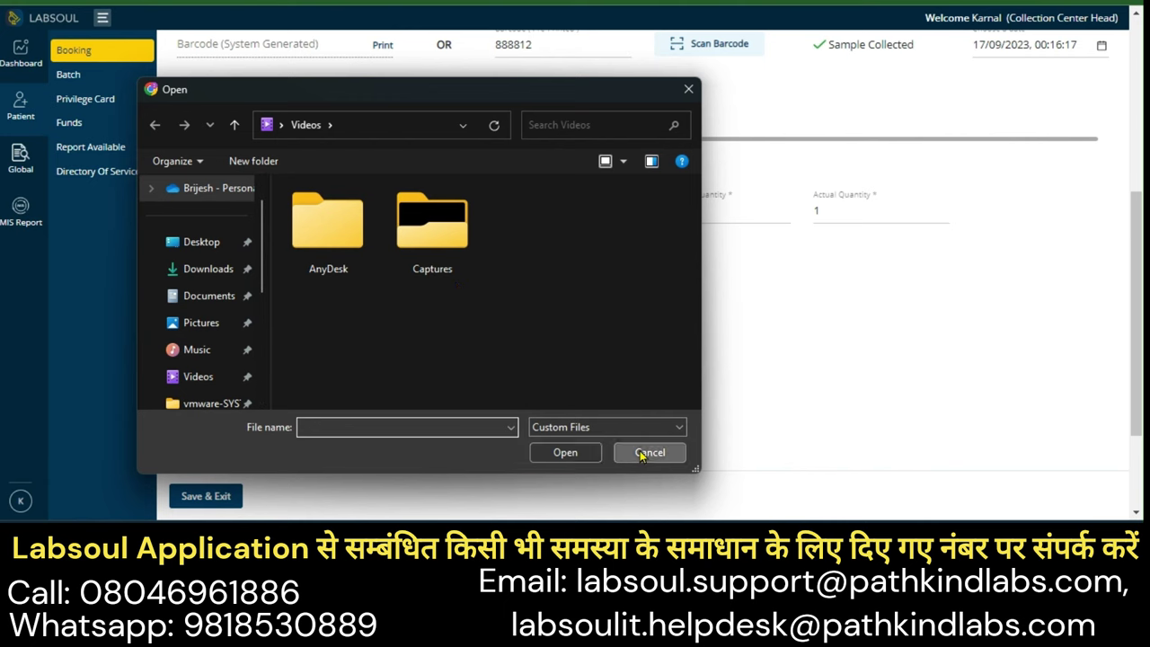
scroll(545, 388, "down", 2)
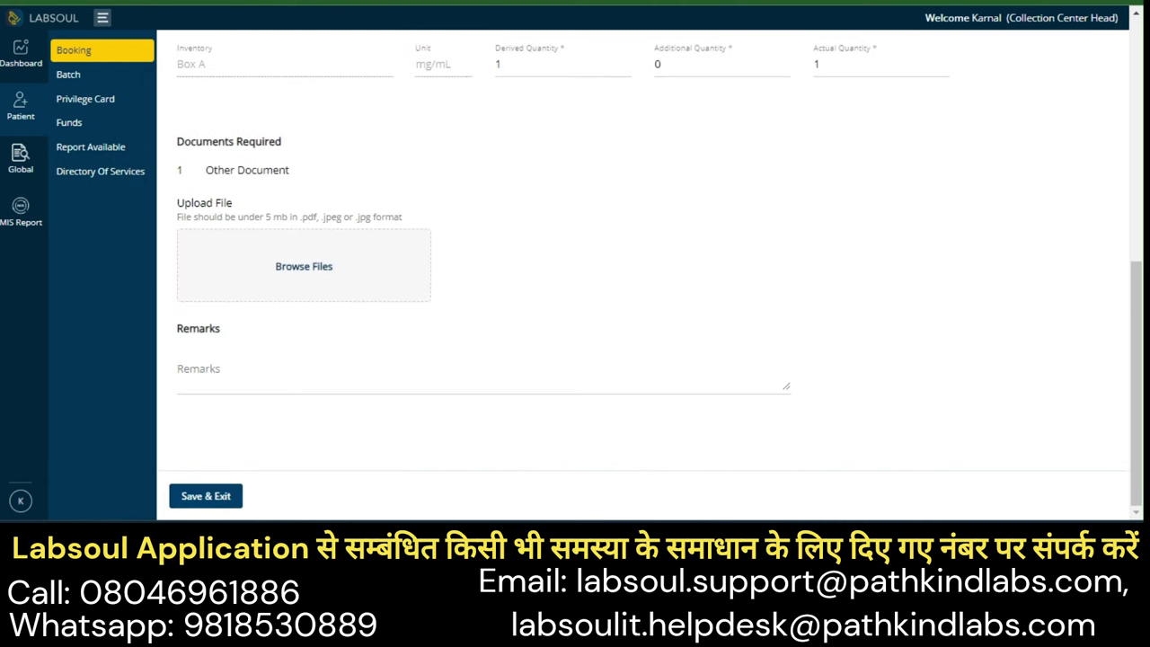
left_click(191, 497)
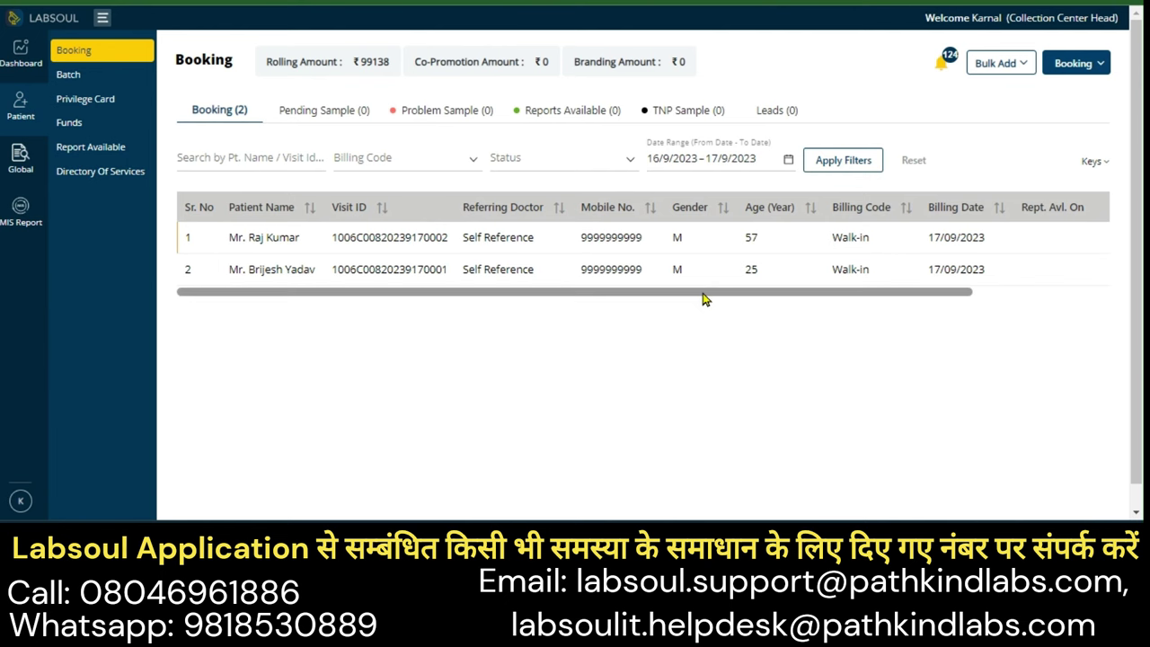
left_click_drag(701, 295, 870, 313)
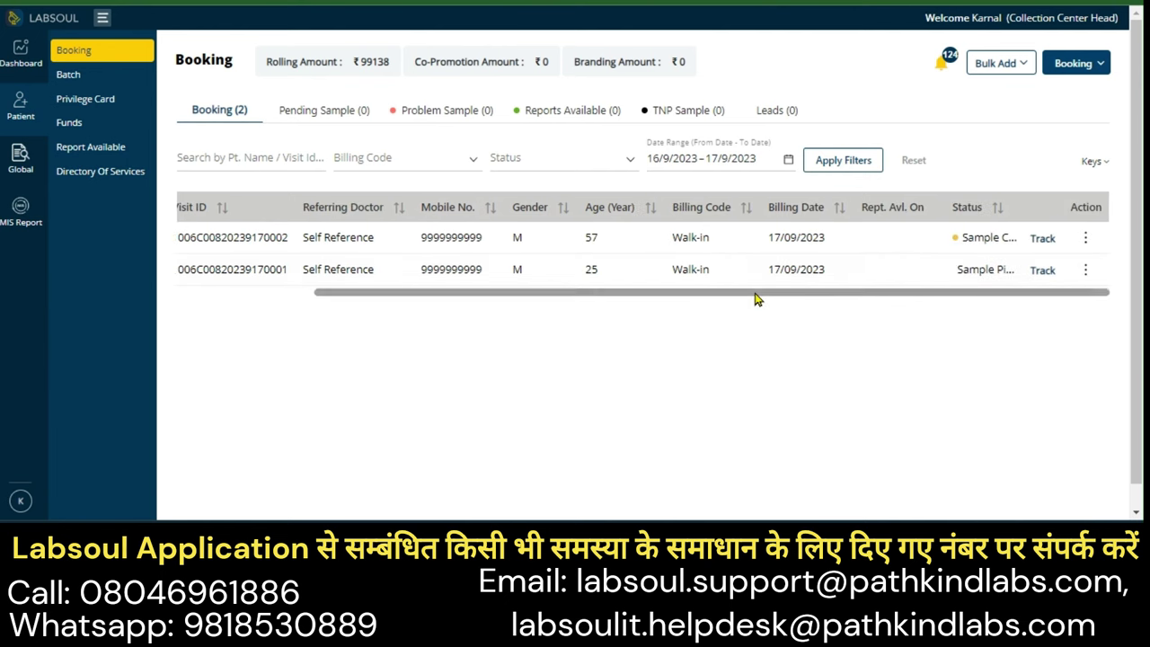
left_click_drag(757, 298, 268, 236)
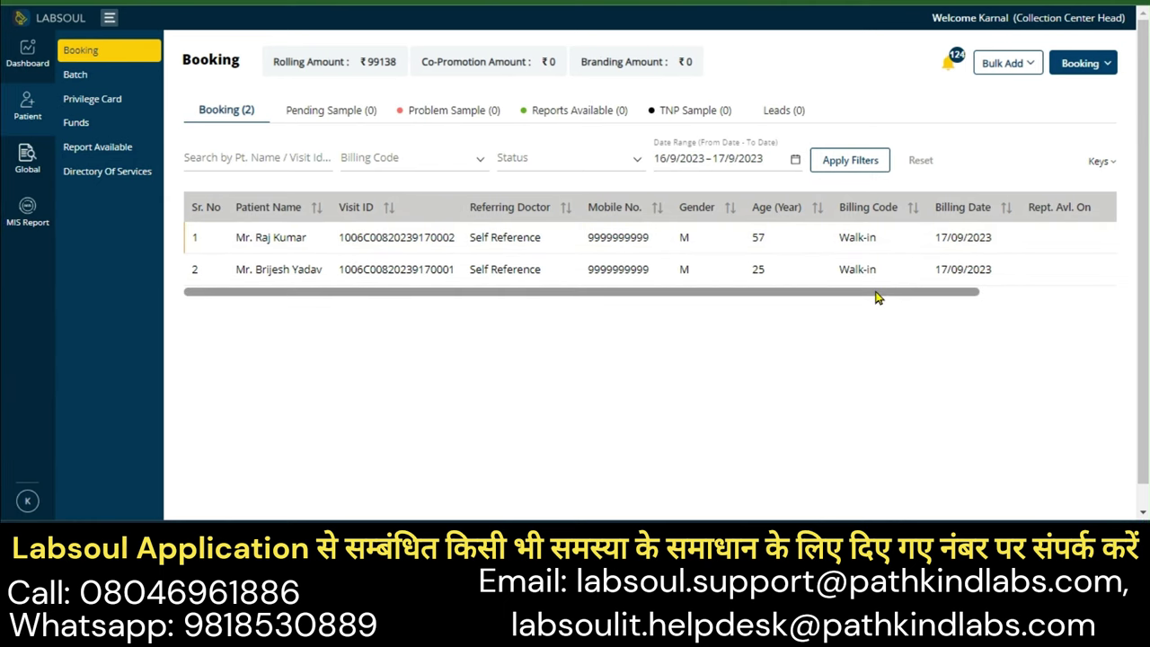
left_click_drag(264, 238, 424, 239)
left_click(357, 240)
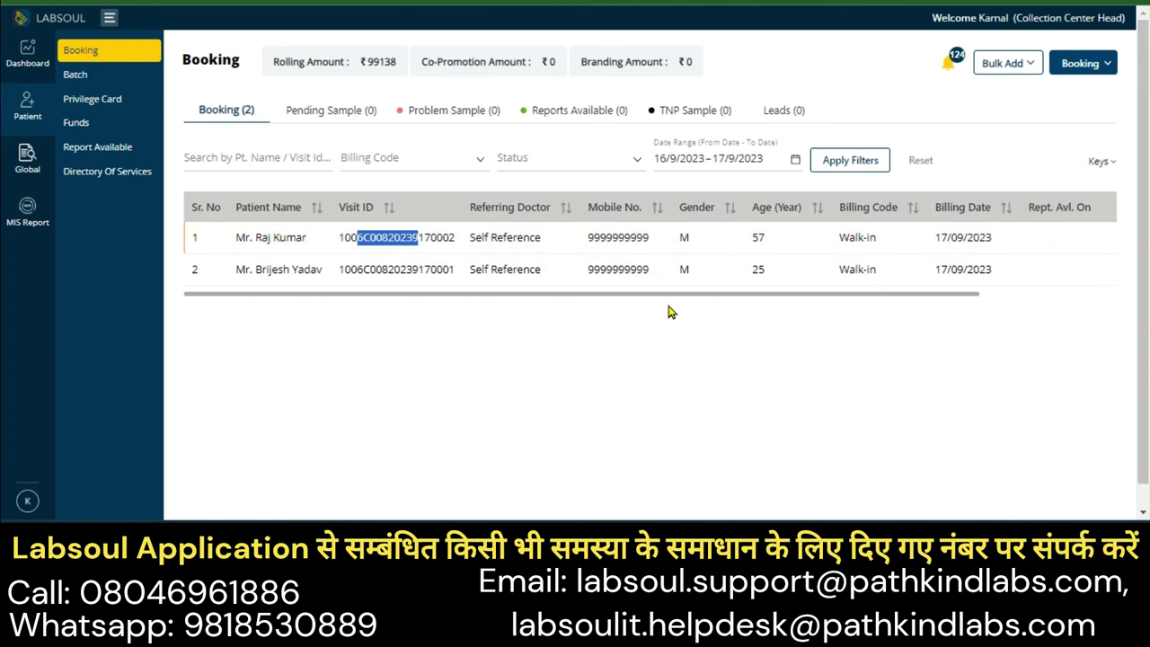